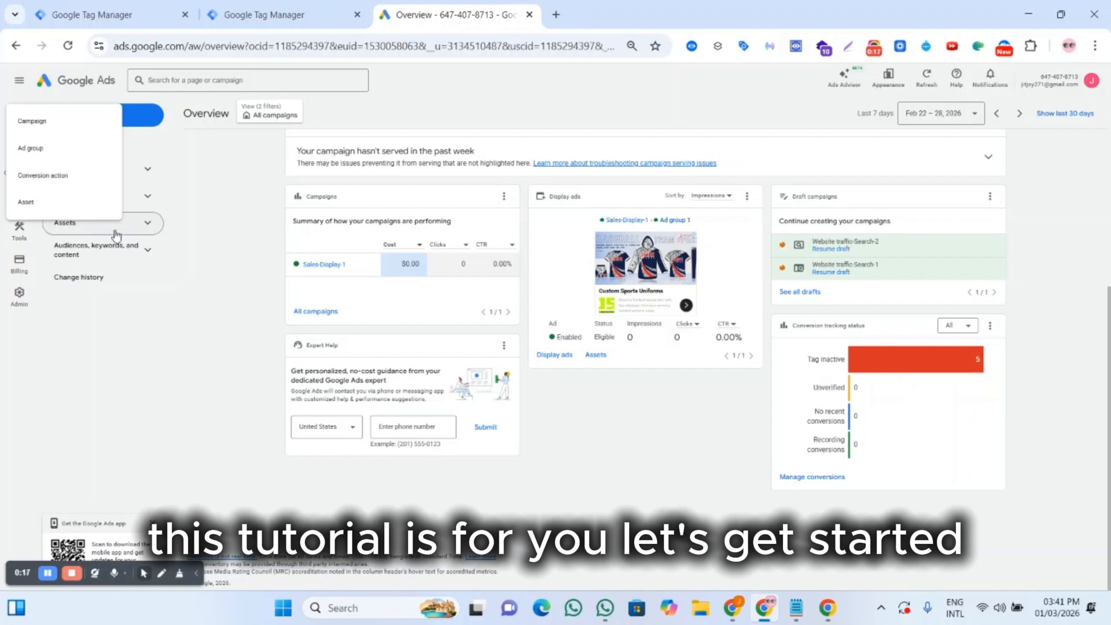
Step: Start a new conversion action and continue with the website and phone-call data sources selected
{"action": "left_click", "coordinate": [66, 185]}
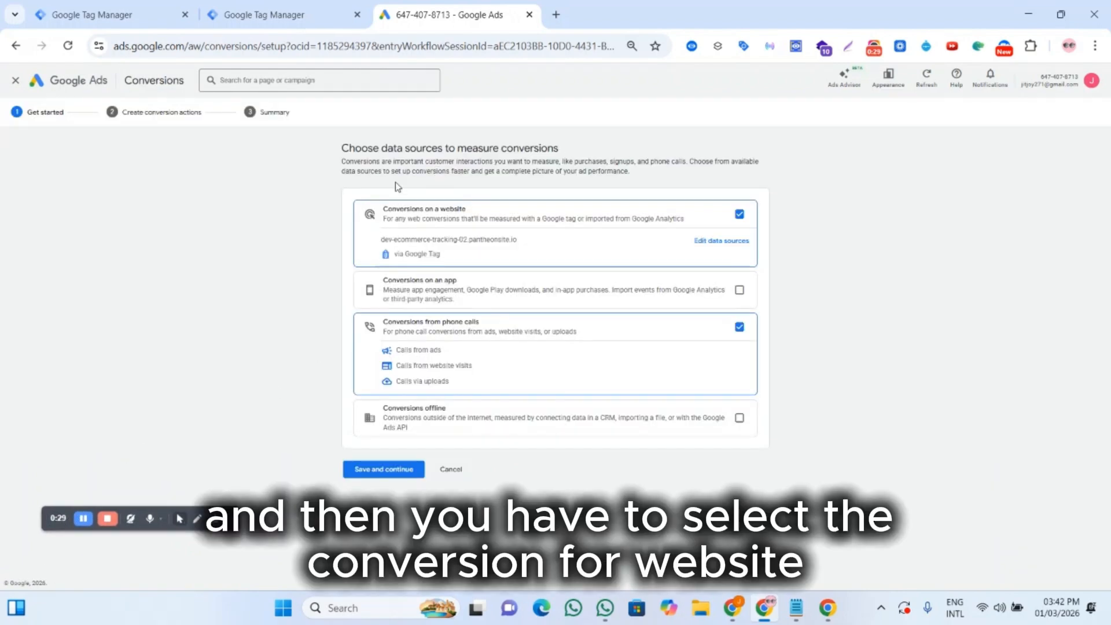
{"action": "left_click", "coordinate": [384, 468]}
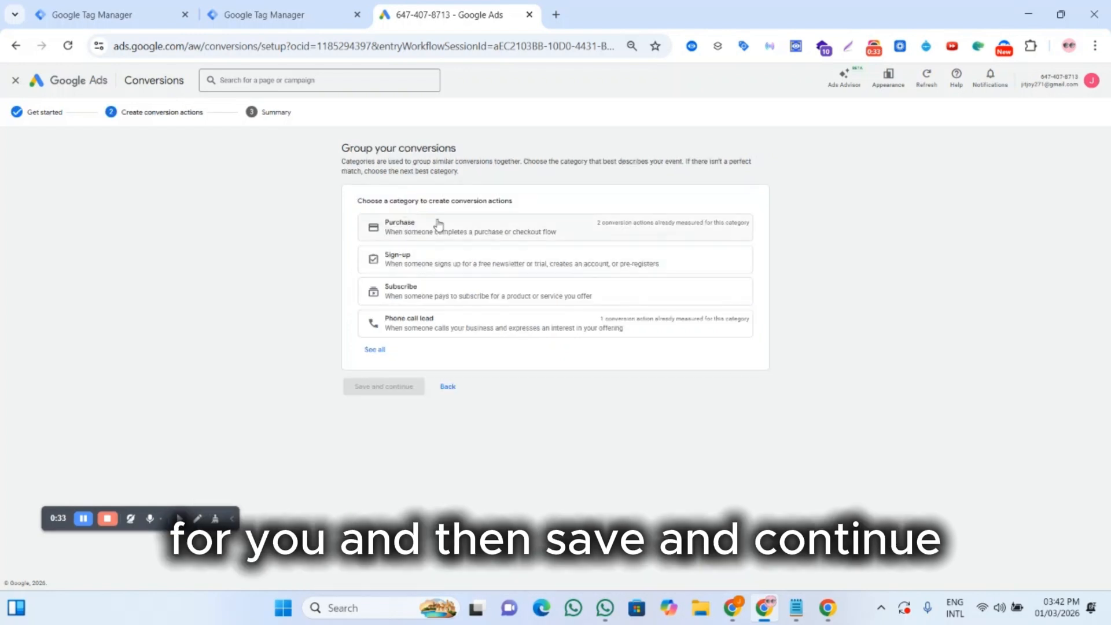
Step: Choose the Purchase category and create a conversion from the website data source
{"action": "left_click", "coordinate": [372, 350]}
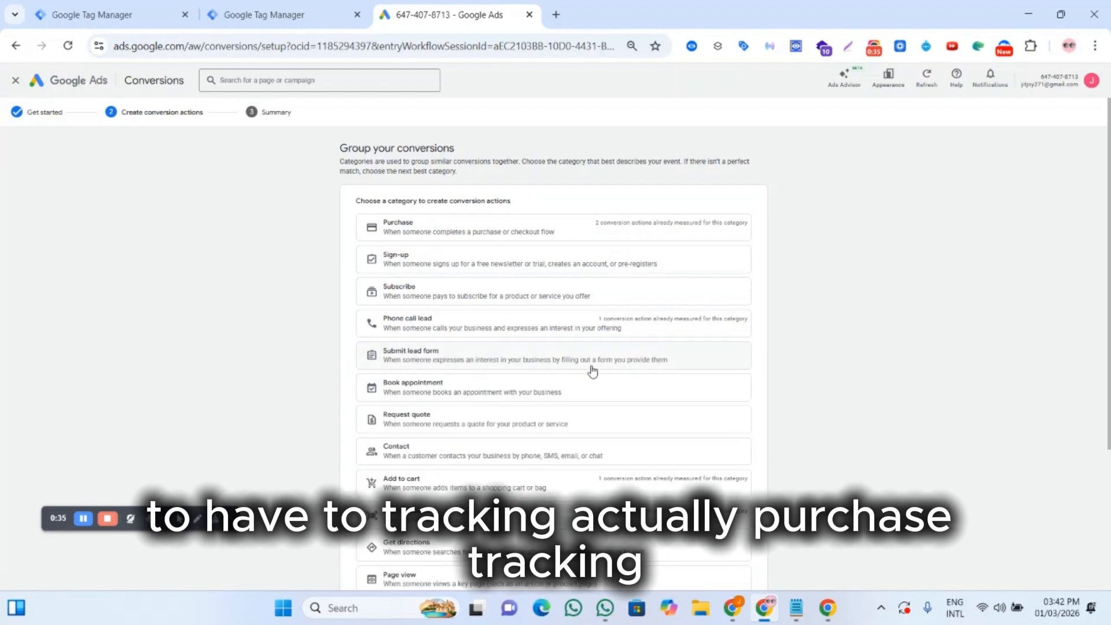
{"action": "left_click", "coordinate": [455, 233]}
{"action": "left_click", "coordinate": [541, 246]}
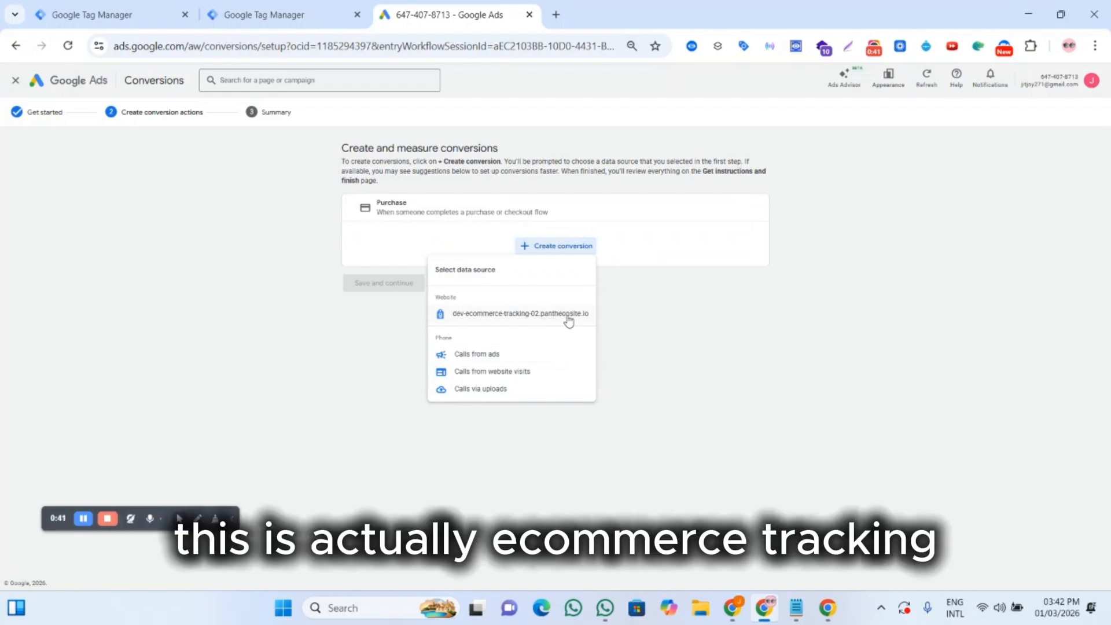
{"action": "left_click", "coordinate": [520, 315]}
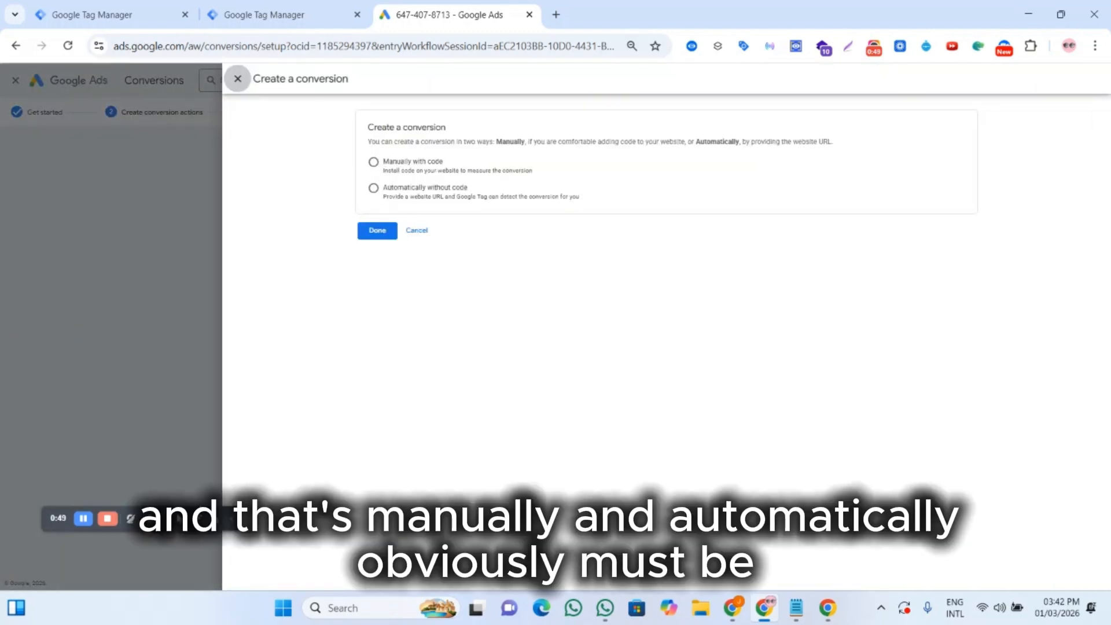
Step: Set up the conversion manually with code and name it Purchase Tracking
{"action": "left_click", "coordinate": [525, 172]}
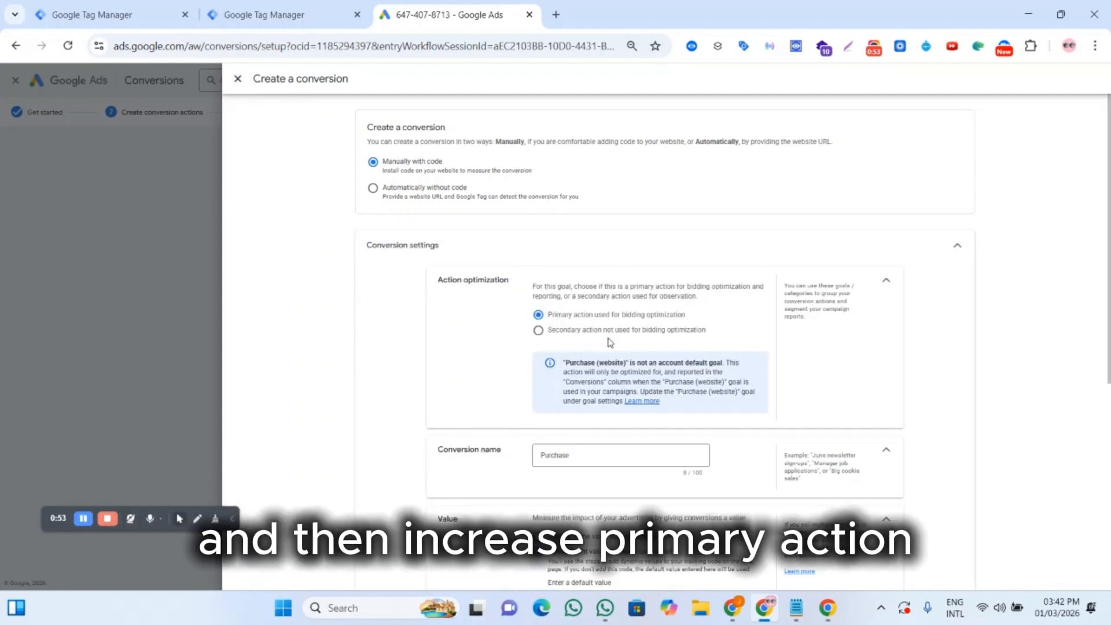
{"action": "left_click_drag", "start_coordinate": [572, 456], "coordinate": [534, 455]}
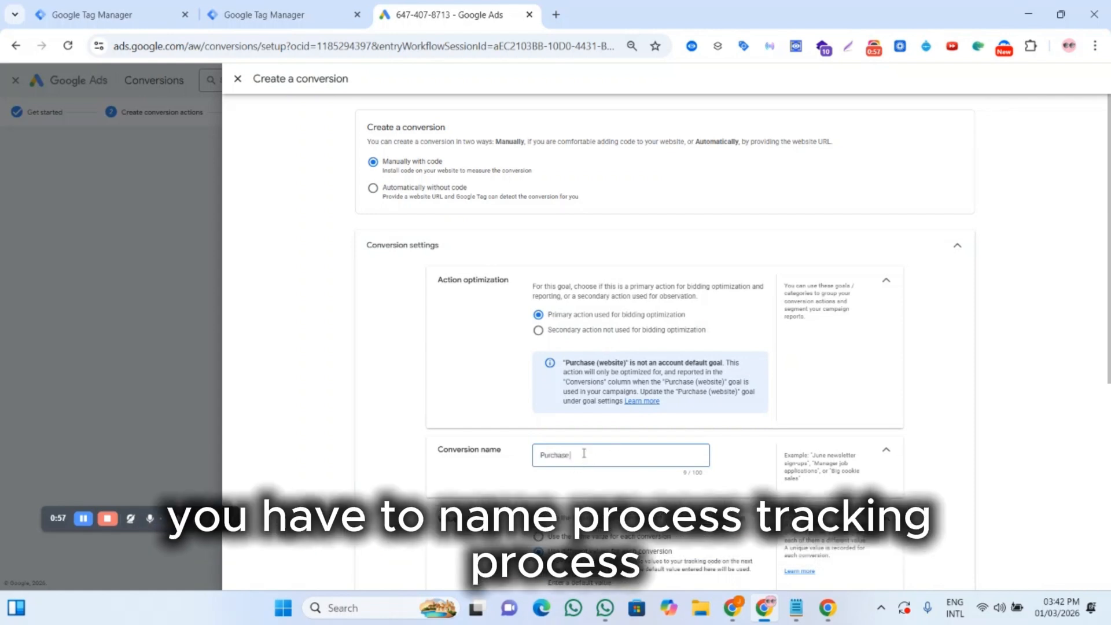
{"action": "type", "text": "Tracking"}
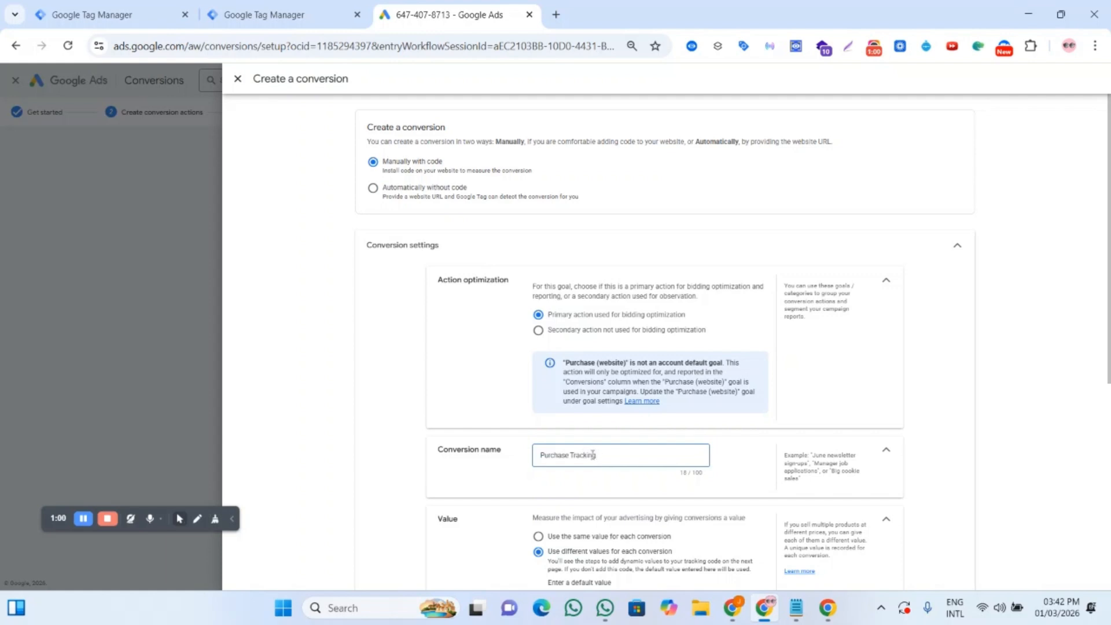
{"action": "scroll", "coordinate": [592, 455], "scroll_direction": "down", "scroll_amount": 5}
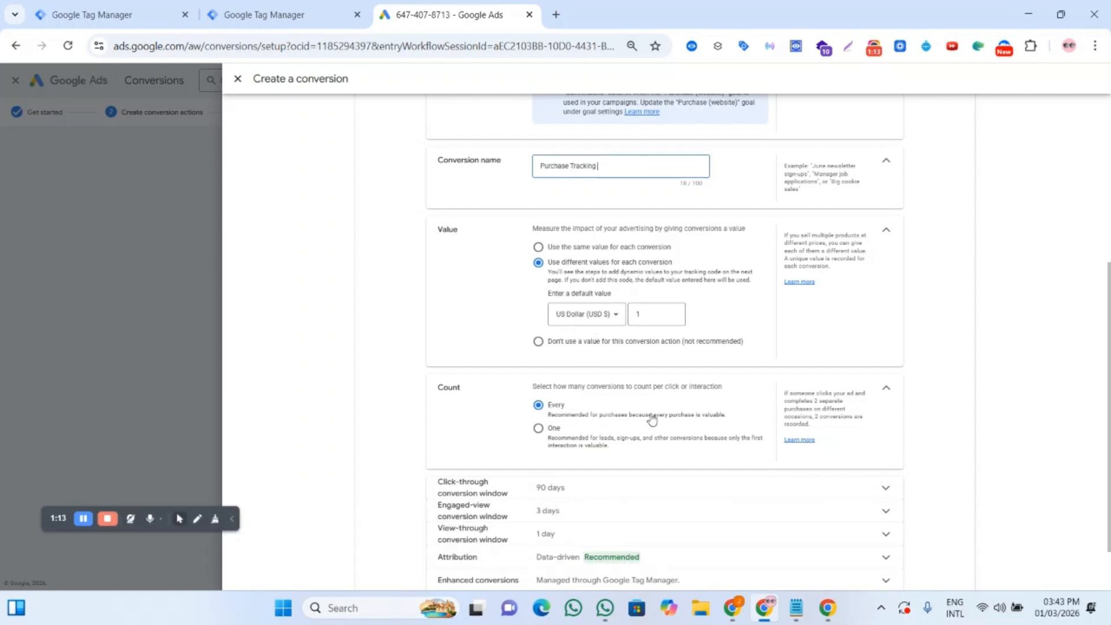
Step: Open the click-through conversion window setting to review it
{"action": "scroll", "coordinate": [573, 430], "scroll_direction": "down", "scroll_amount": 1}
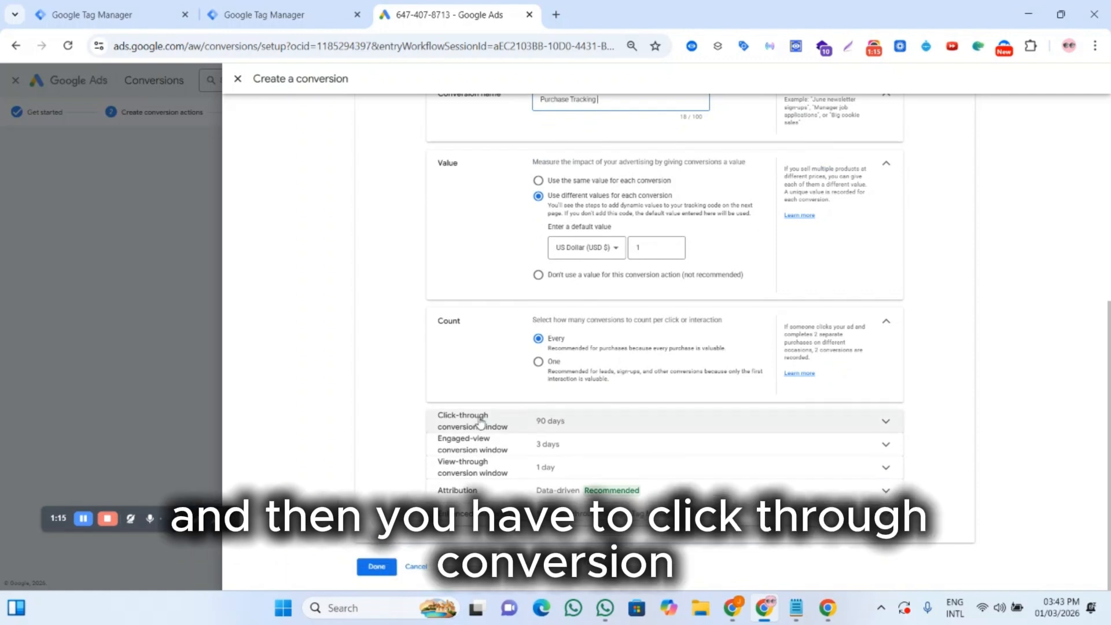
{"action": "left_click", "coordinate": [624, 435]}
{"action": "scroll", "coordinate": [739, 456], "scroll_direction": "down", "scroll_amount": 2}
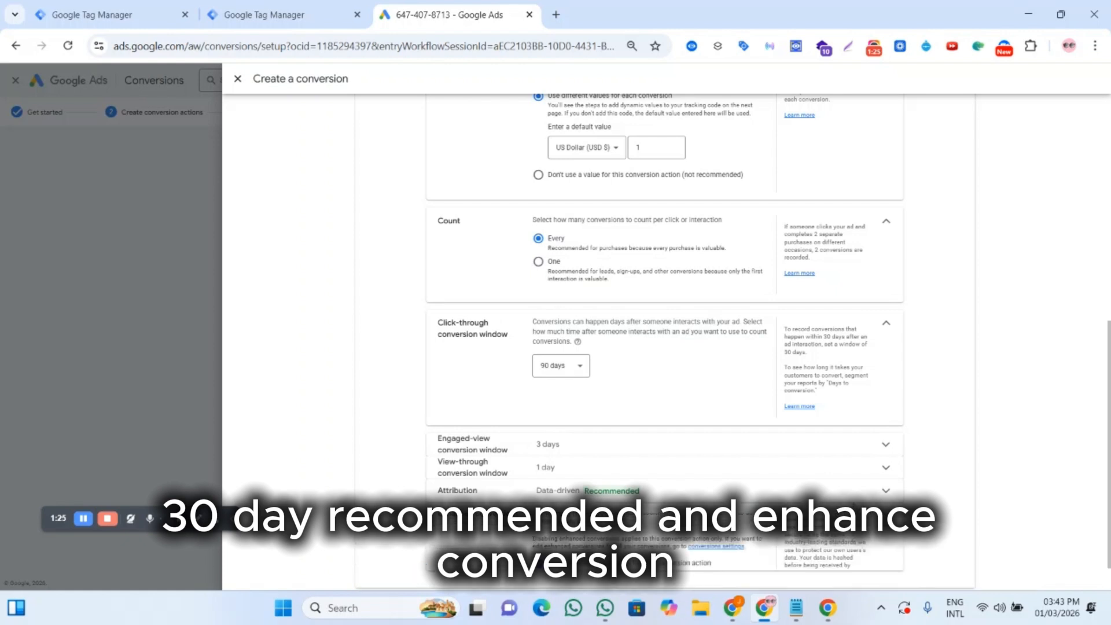
Step: Finish the conversion and save and continue to the setup summary
{"action": "scroll", "coordinate": [587, 440], "scroll_direction": "down", "scroll_amount": 2}
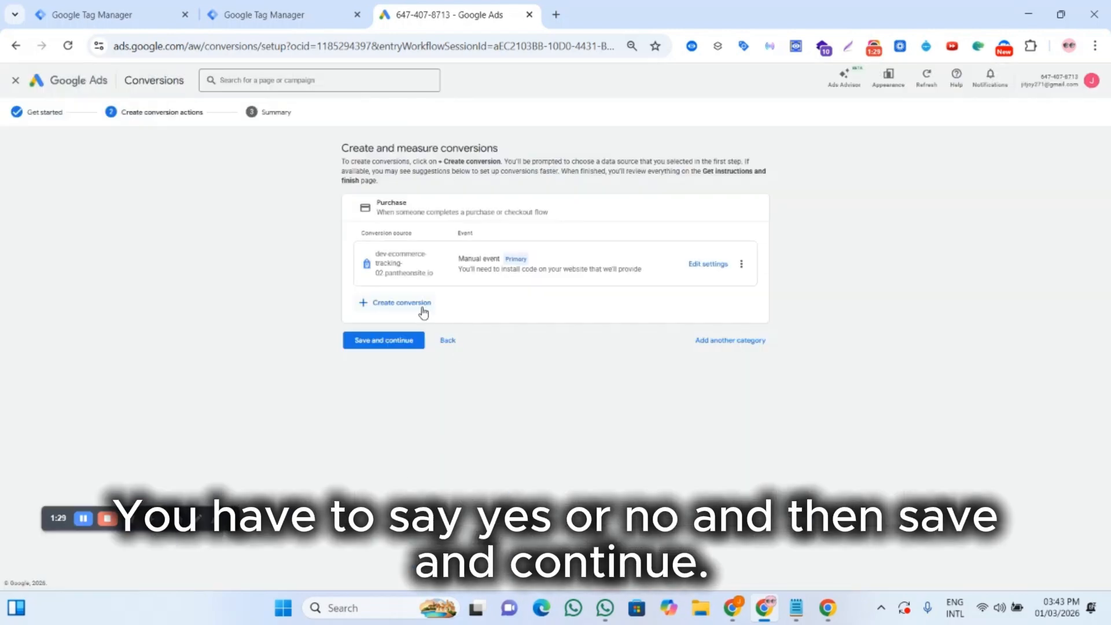
{"action": "left_click", "coordinate": [382, 344]}
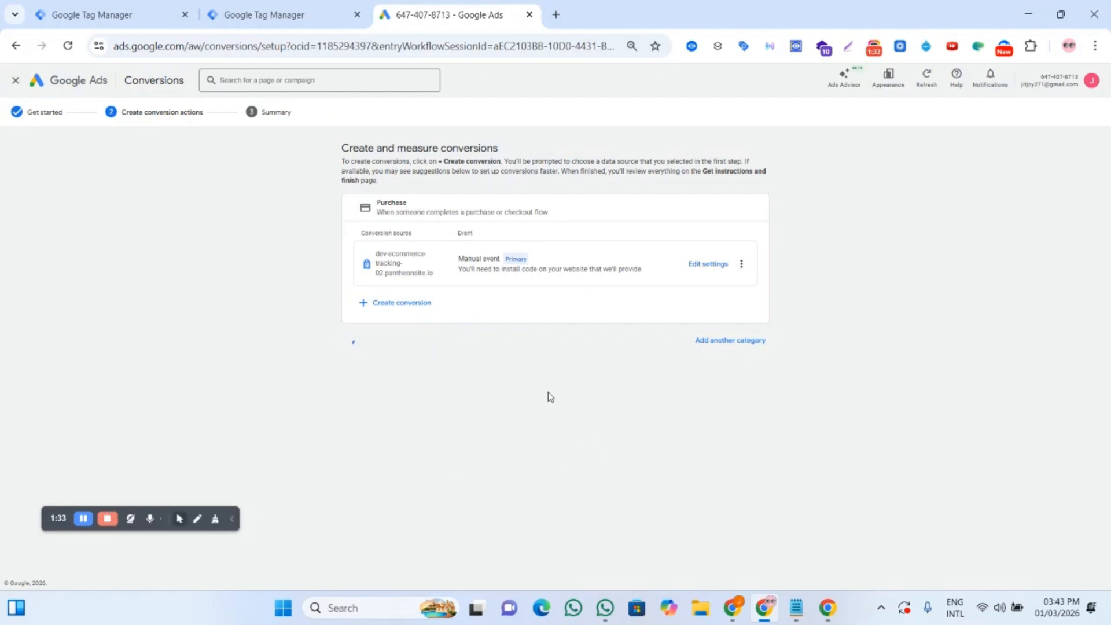
{"action": "scroll", "coordinate": [548, 393], "scroll_direction": "down", "scroll_amount": 2}
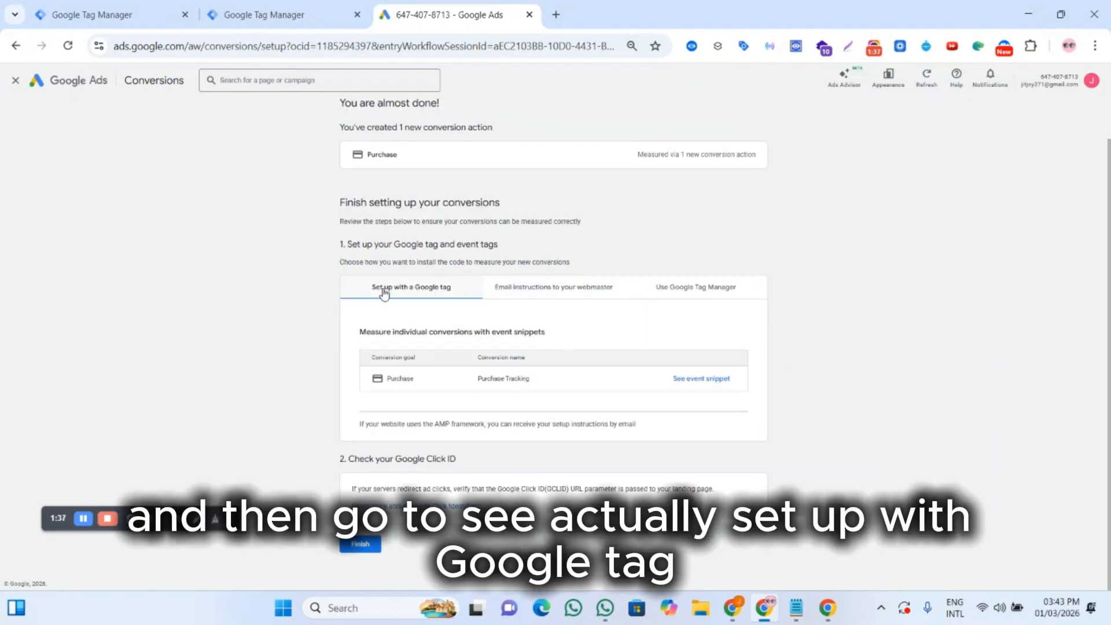
Step: Open the Google Tag Manager setup instructions and examine the conversion ID and conversion label
{"action": "left_click", "coordinate": [674, 288]}
{"action": "scroll", "coordinate": [555, 382], "scroll_direction": "down", "scroll_amount": 2}
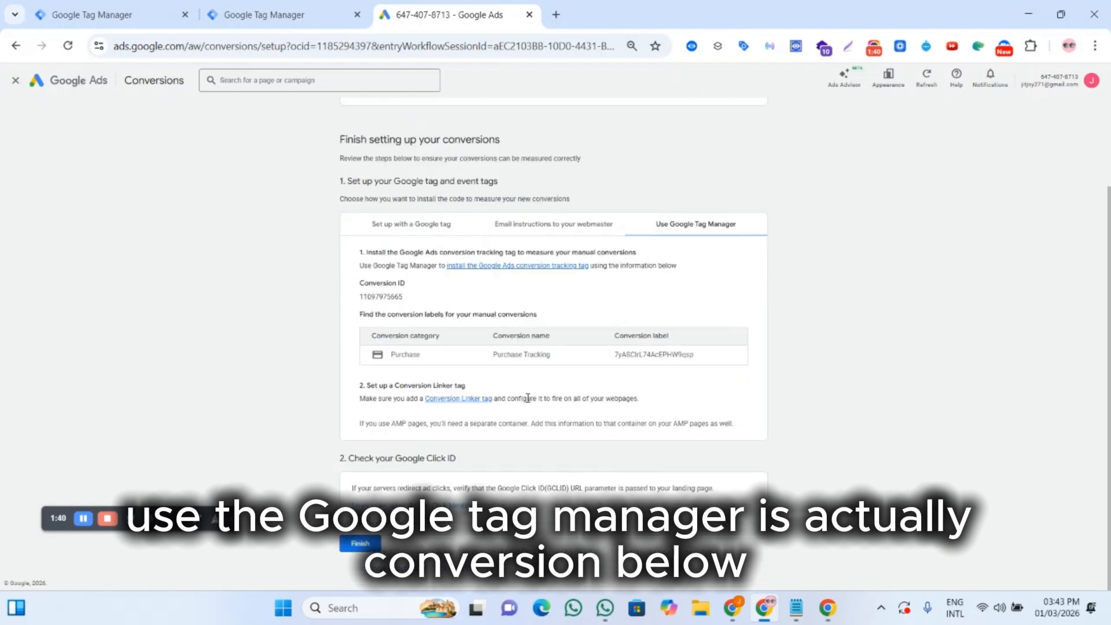
{"action": "triple_click", "coordinate": [503, 335]}
{"action": "left_click_drag", "start_coordinate": [499, 355], "coordinate": [535, 355]}
{"action": "left_click", "coordinate": [587, 356]}
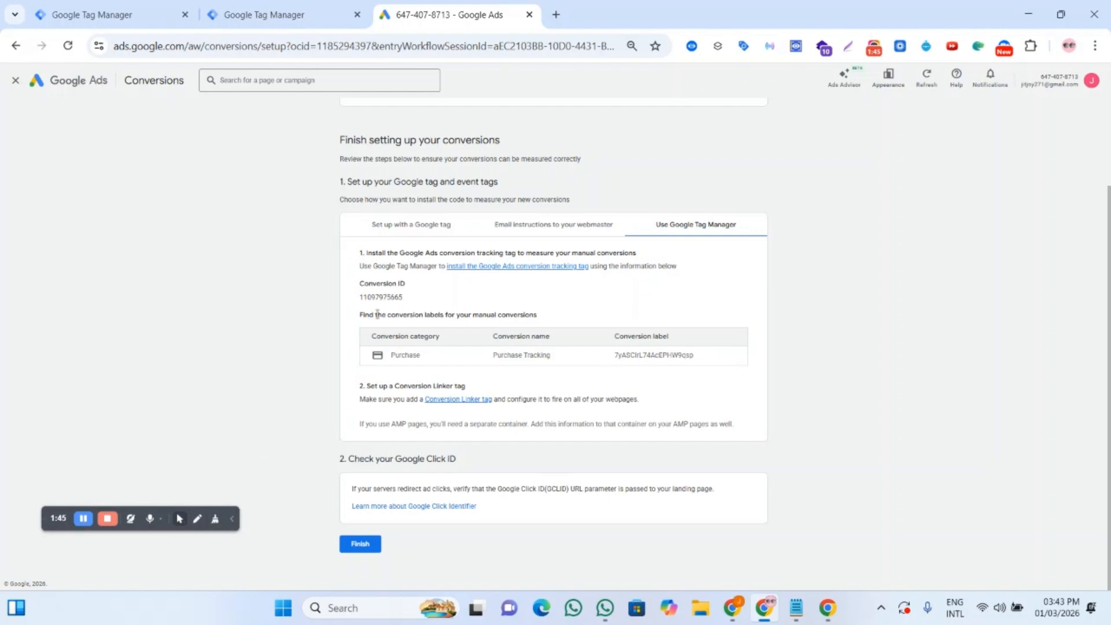
{"action": "left_click_drag", "start_coordinate": [394, 300], "coordinate": [630, 312]}
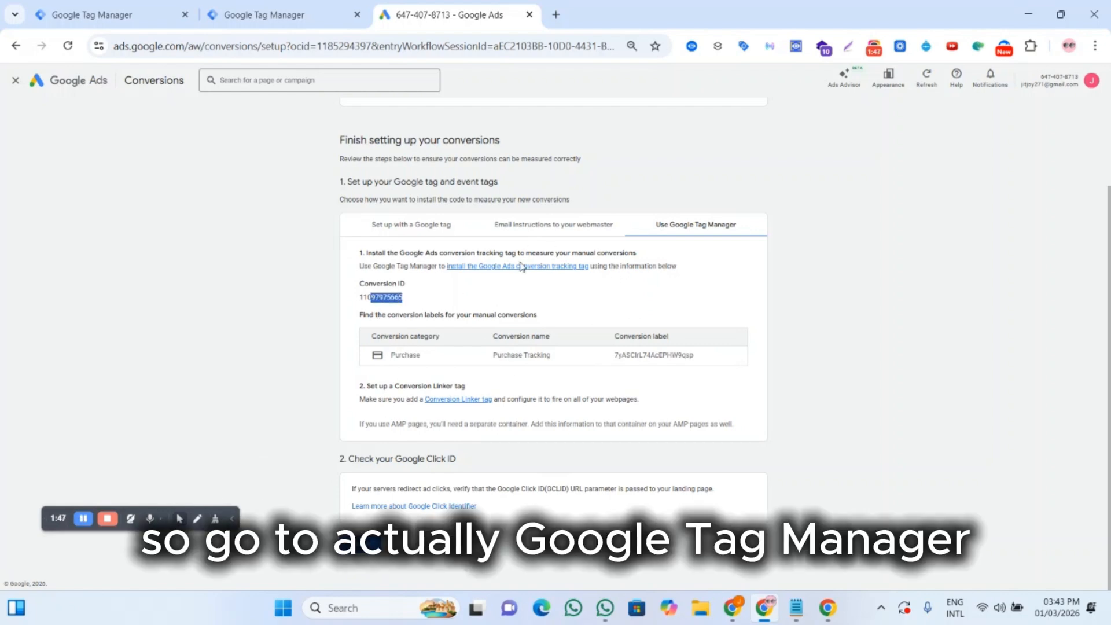
Step: In Tag Manager, create a new tag of type Google Ads Conversion Tracking
{"action": "left_click", "coordinate": [272, 15]}
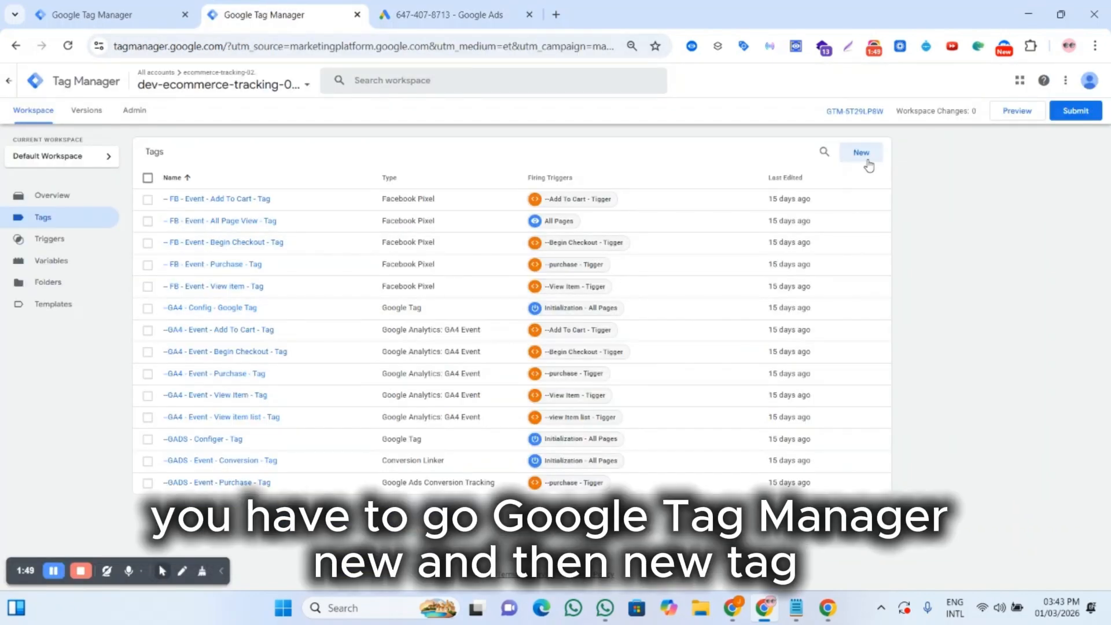
{"action": "left_click", "coordinate": [867, 163]}
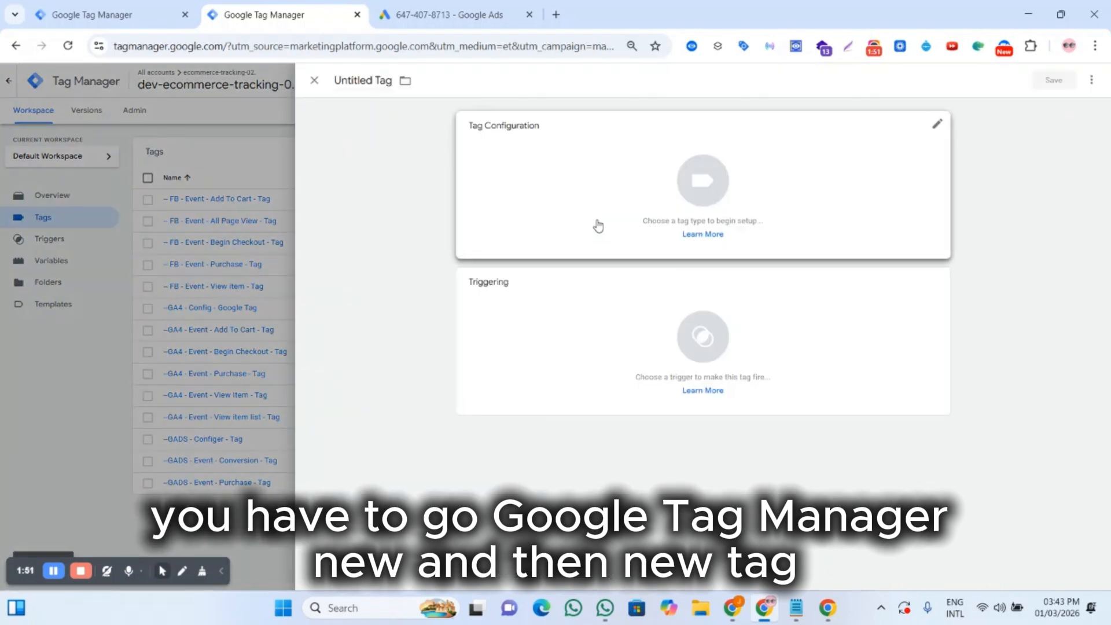
{"action": "left_click", "coordinate": [596, 226]}
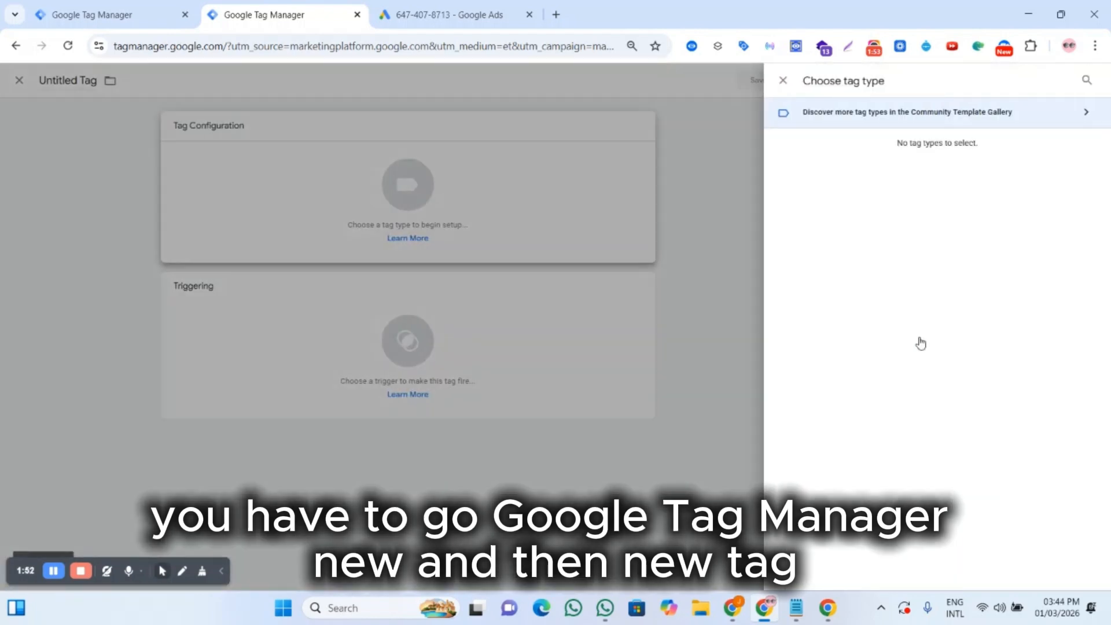
{"action": "left_click", "coordinate": [908, 222]}
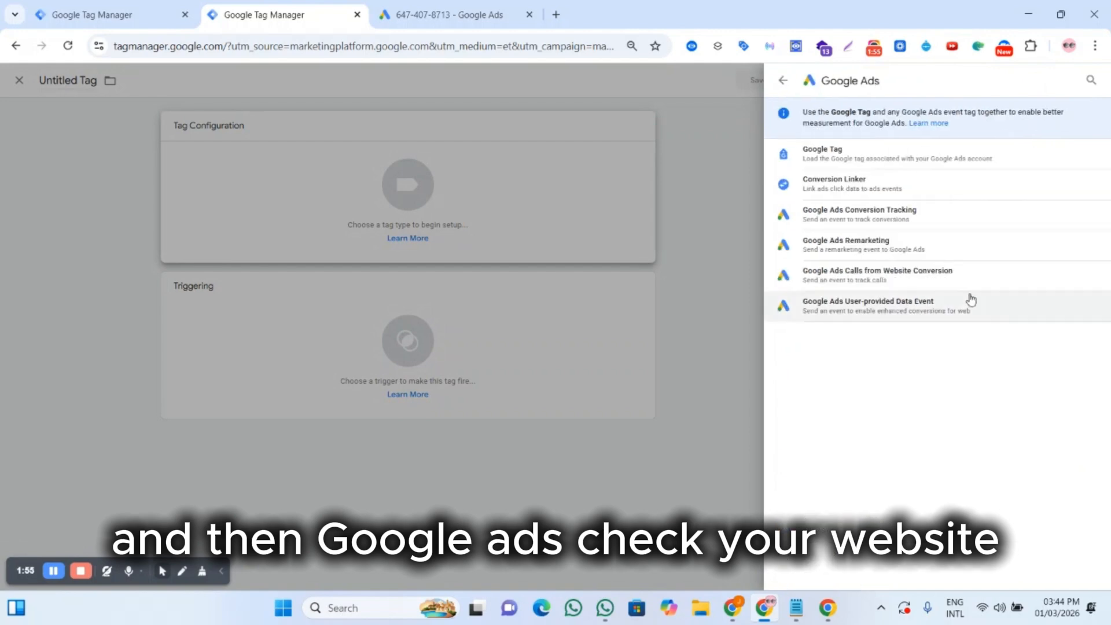
{"action": "left_click", "coordinate": [895, 216]}
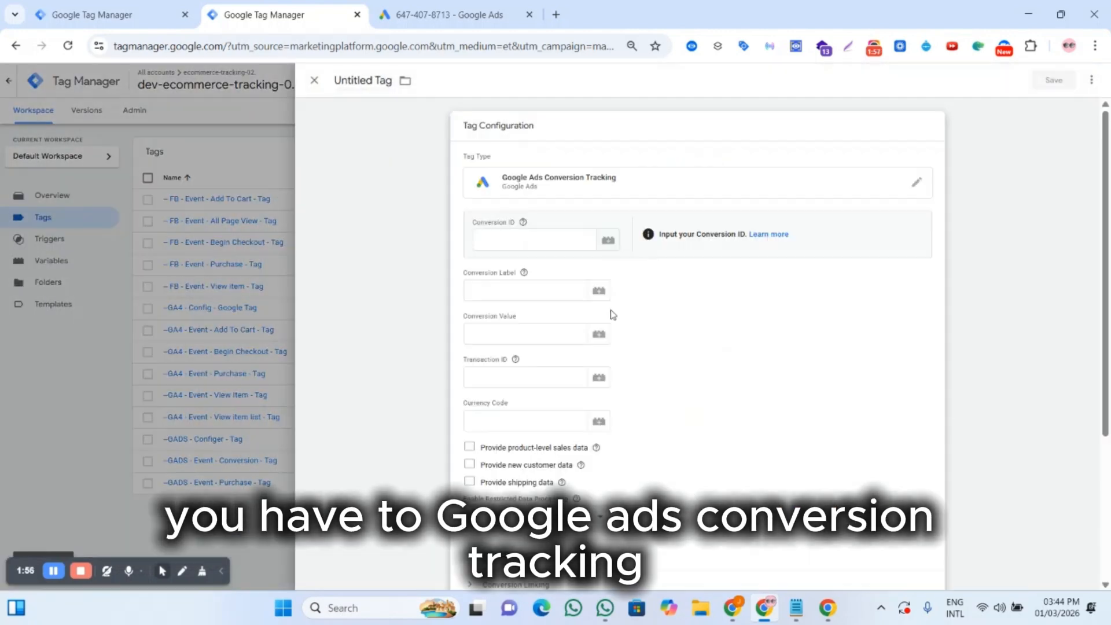
Step: Copy the conversion ID from Google Ads and paste it into the tag's Conversion ID field
{"action": "left_click", "coordinate": [509, 239]}
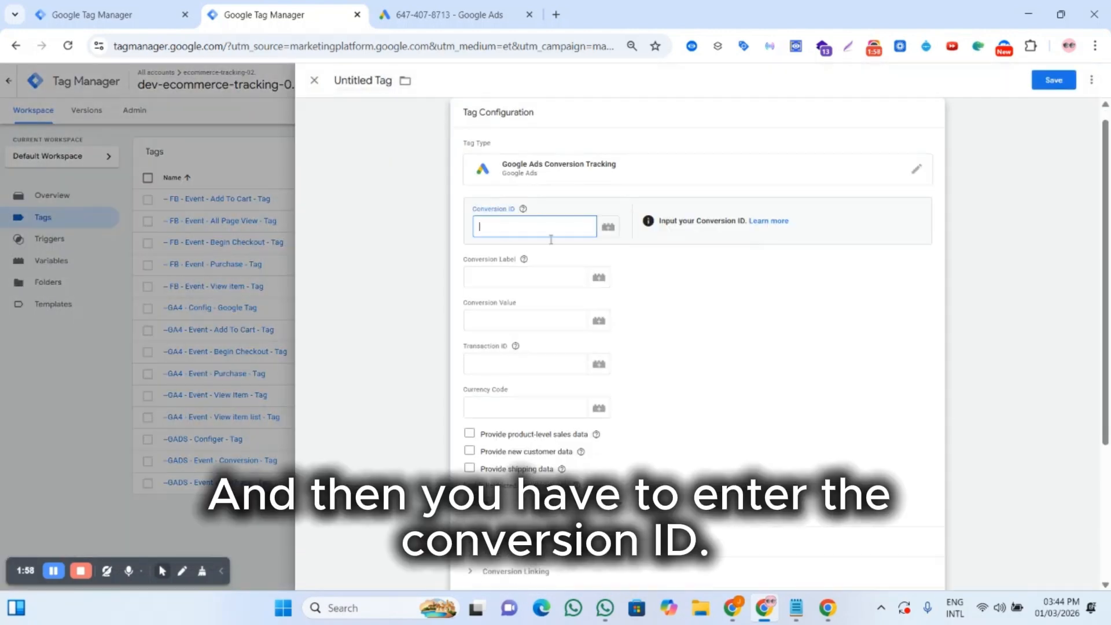
{"action": "left_click", "coordinate": [482, 23]}
{"action": "double_click", "coordinate": [381, 297]}
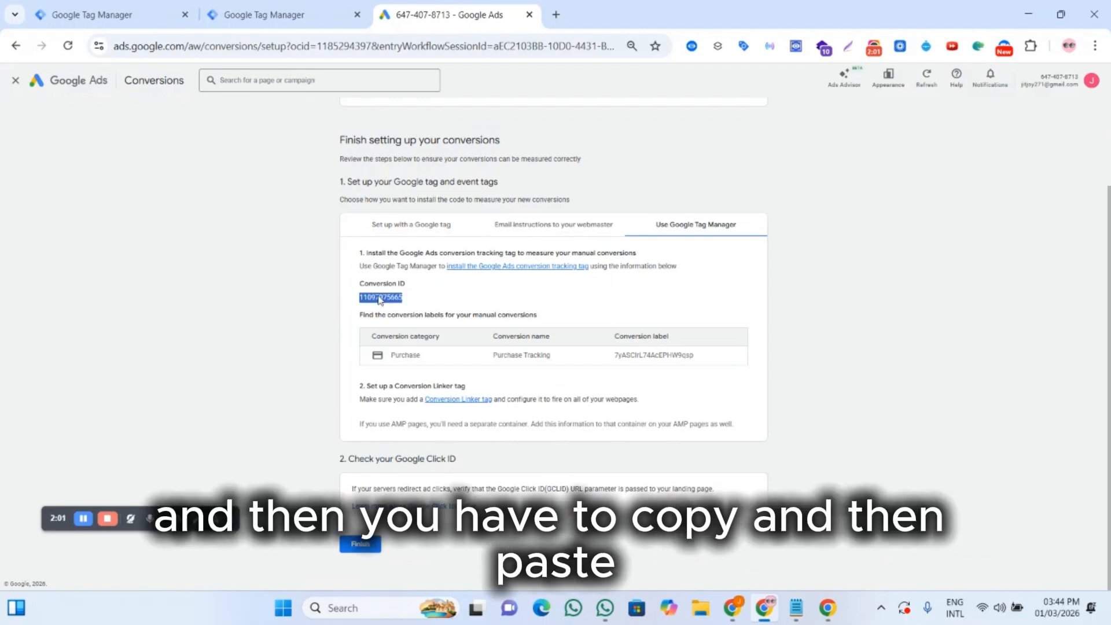
{"action": "right_click", "coordinate": [407, 299]}
{"action": "left_click", "coordinate": [428, 313]}
{"action": "left_click", "coordinate": [231, 9]}
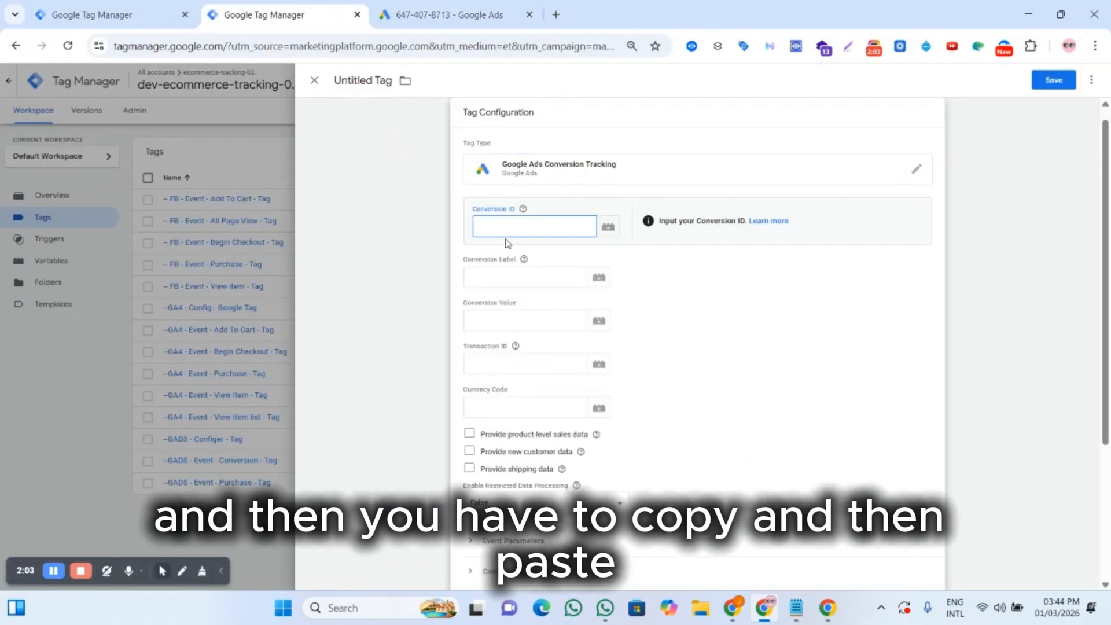
{"action": "right_click", "coordinate": [529, 226]}
{"action": "left_click", "coordinate": [564, 372]}
Step: Copy the Purchase Tracking conversion label from Google Ads and paste it into the Conversion Label field
{"action": "left_click", "coordinate": [537, 277]}
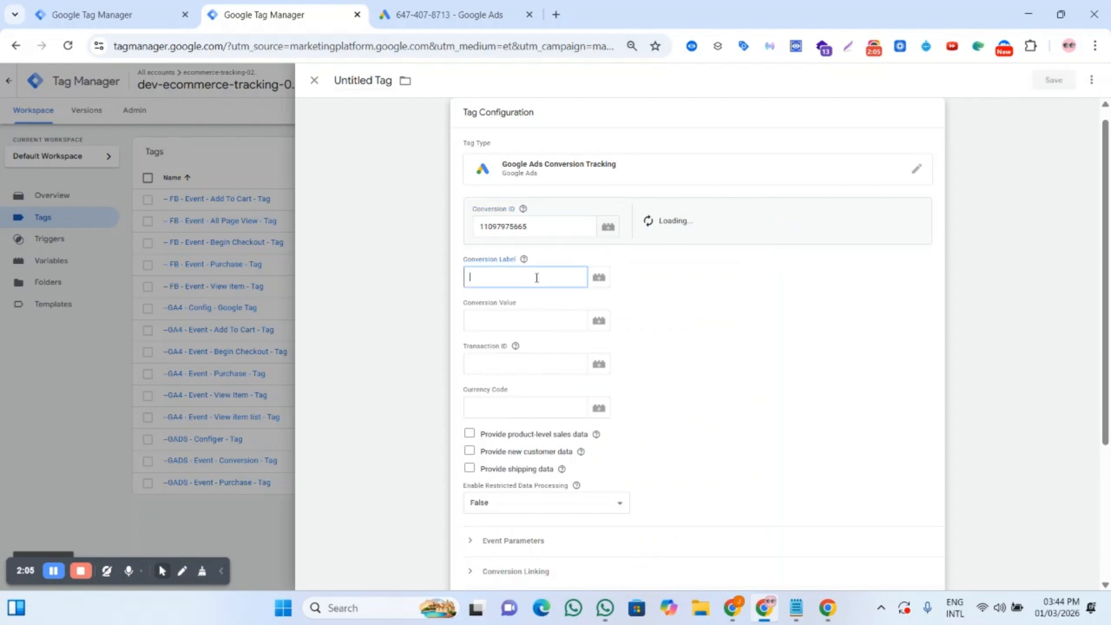
{"action": "left_click", "coordinate": [448, 15]}
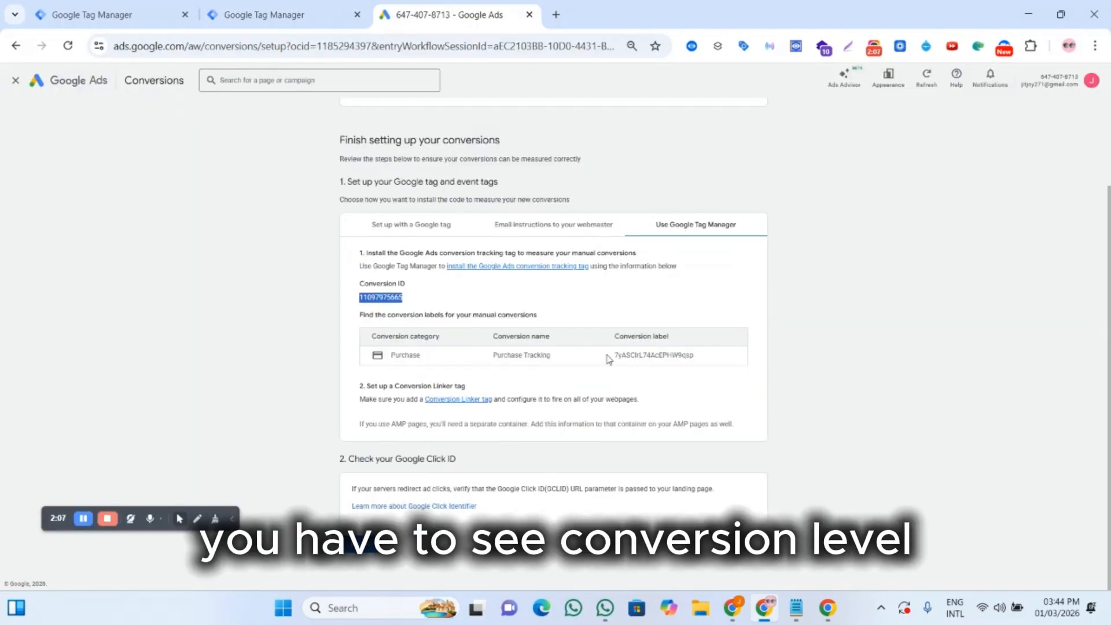
{"action": "left_click_drag", "start_coordinate": [609, 360], "coordinate": [706, 360]}
{"action": "right_click", "coordinate": [653, 357]}
{"action": "left_click", "coordinate": [716, 377]}
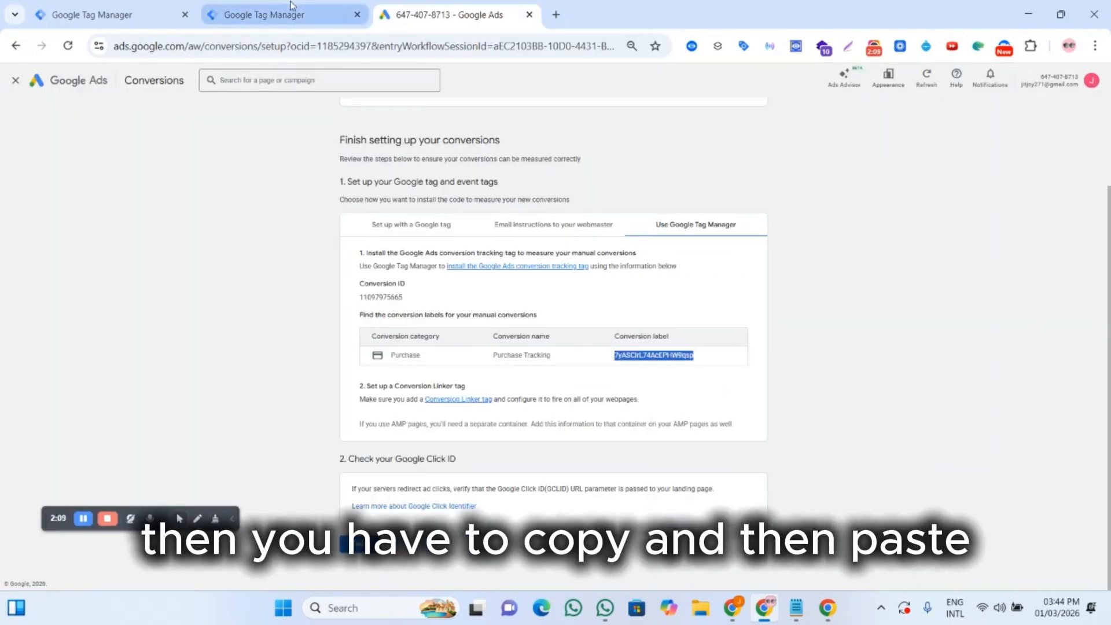
{"action": "left_click", "coordinate": [291, 5]}
{"action": "right_click", "coordinate": [484, 285]}
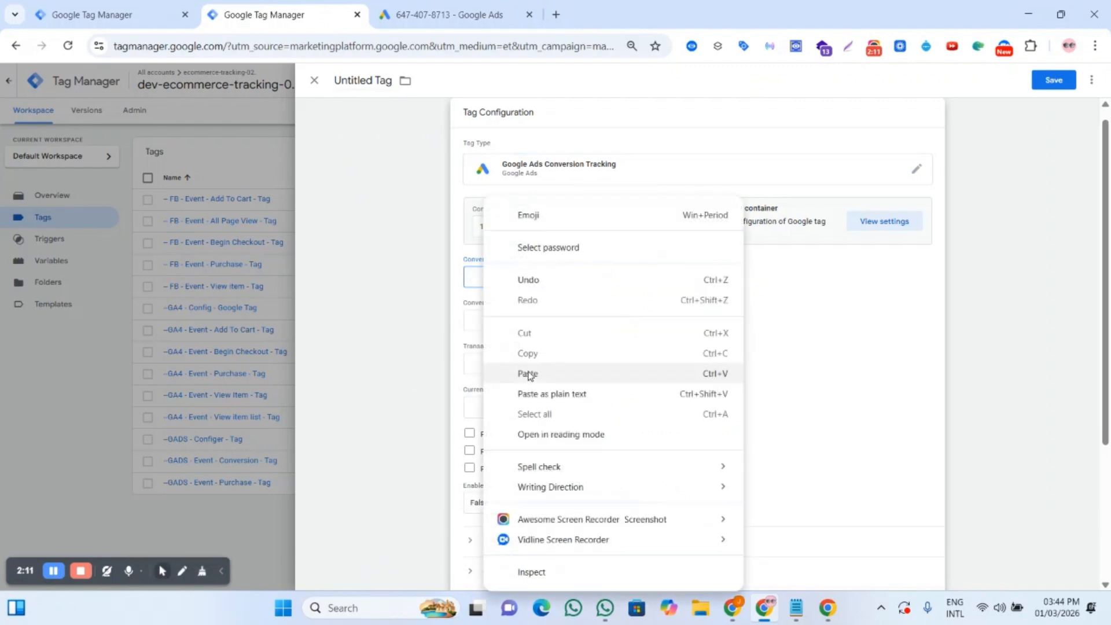
{"action": "left_click", "coordinate": [534, 373]}
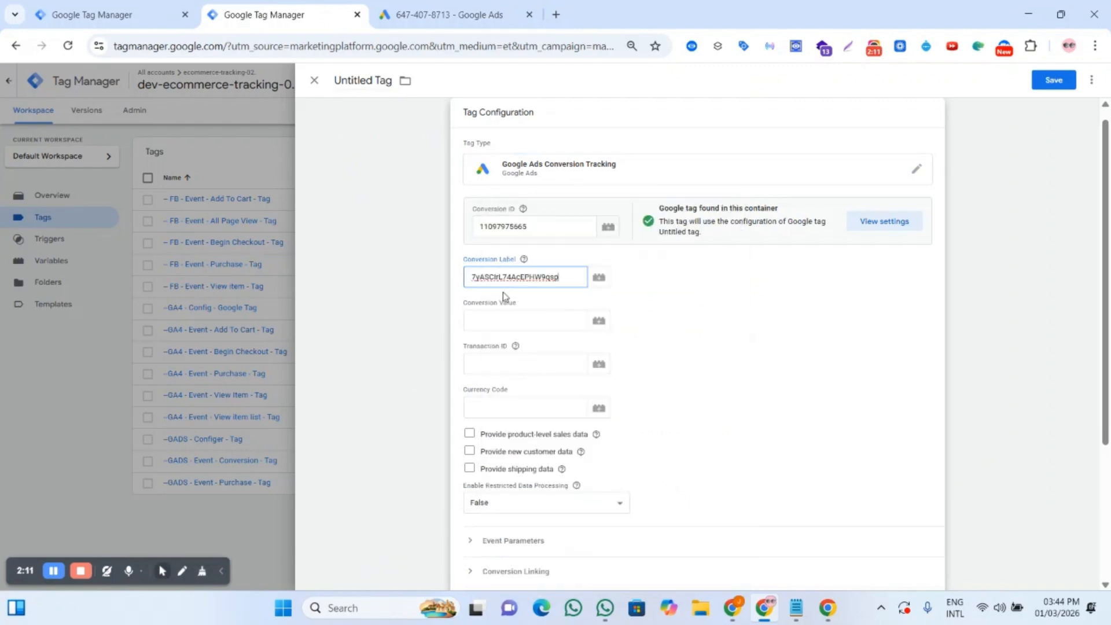
Step: From the Conversion Value variable picker, inspect the existing ecommerce.value data layer variable's configuration
{"action": "left_click", "coordinate": [599, 321]}
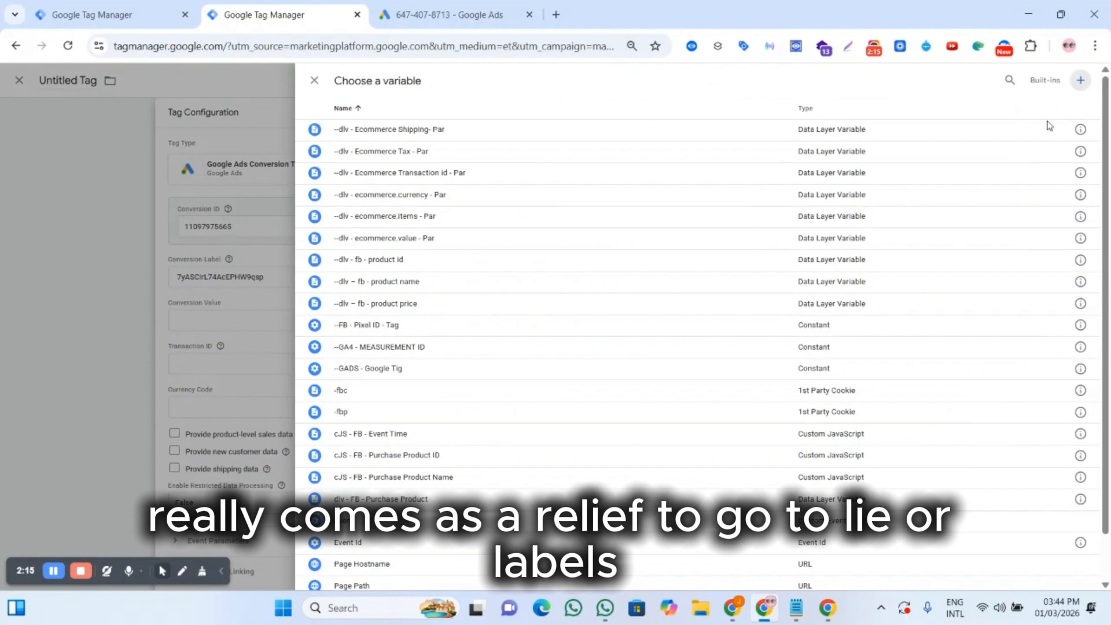
{"action": "left_click", "coordinate": [1080, 80]}
{"action": "left_click", "coordinate": [728, 255]}
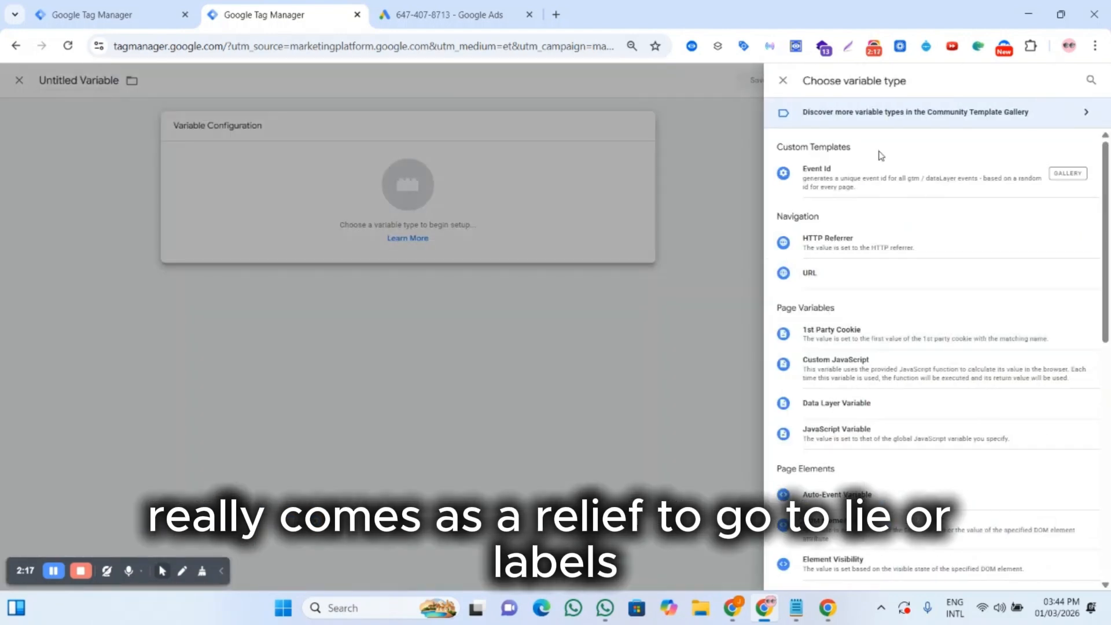
{"action": "left_click", "coordinate": [863, 408]}
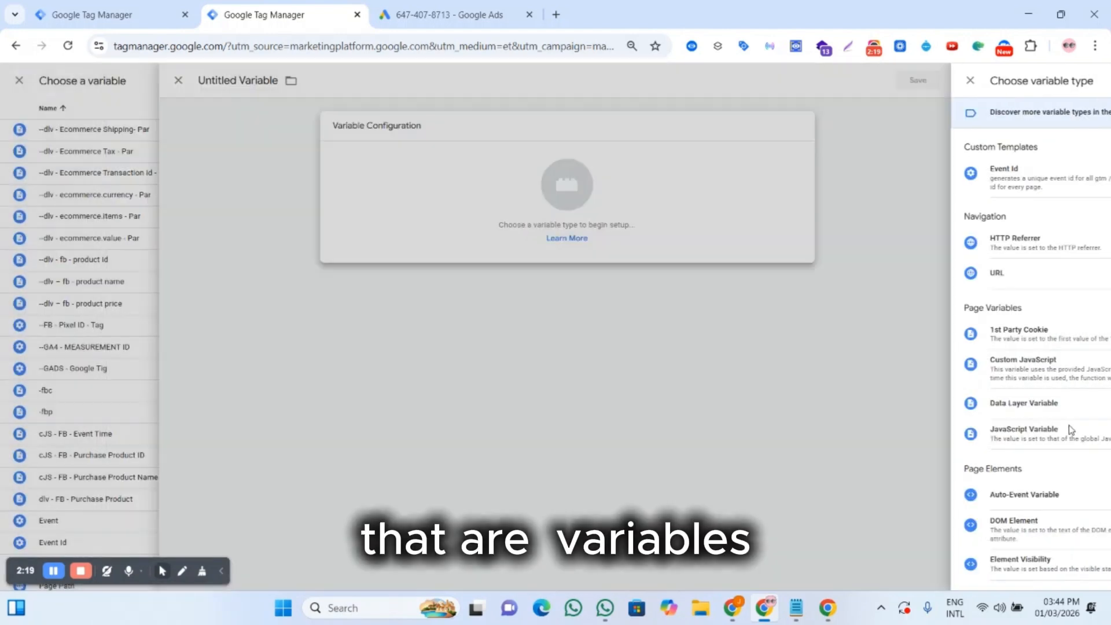
{"action": "left_click", "coordinate": [506, 234]}
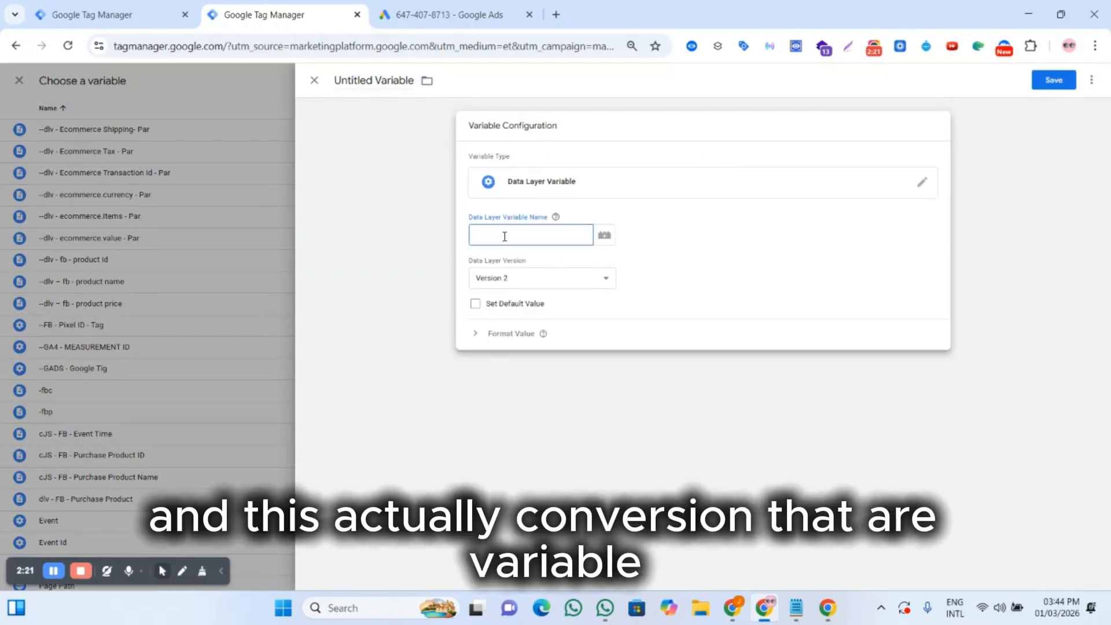
{"action": "mouse_move", "coordinate": [520, 224]}
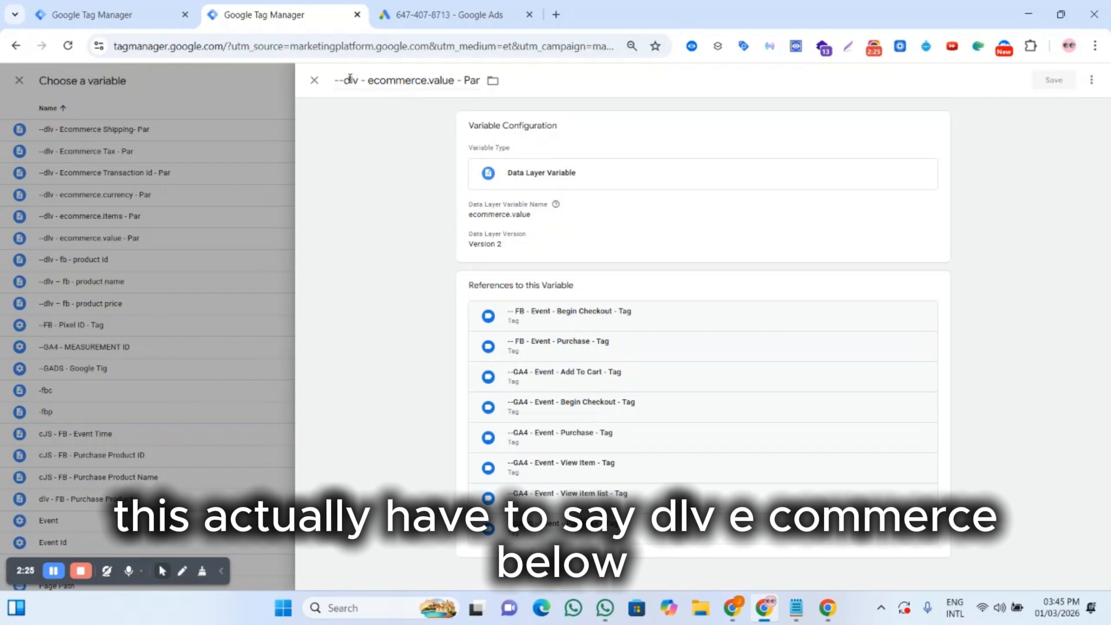
{"action": "left_click", "coordinate": [544, 214]}
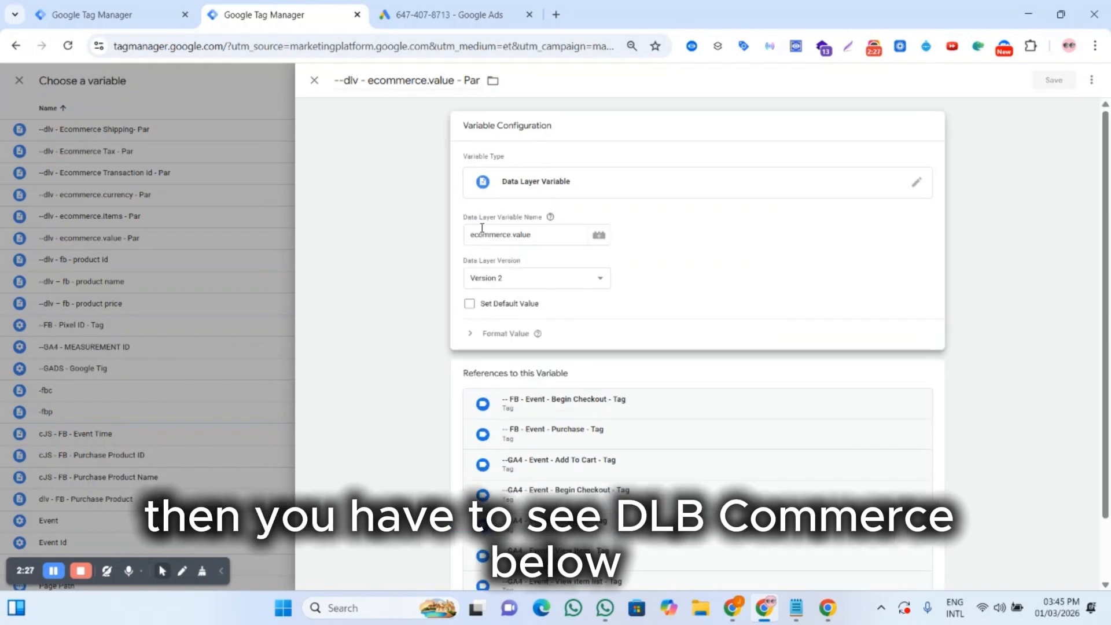
{"action": "left_click", "coordinate": [210, 272]}
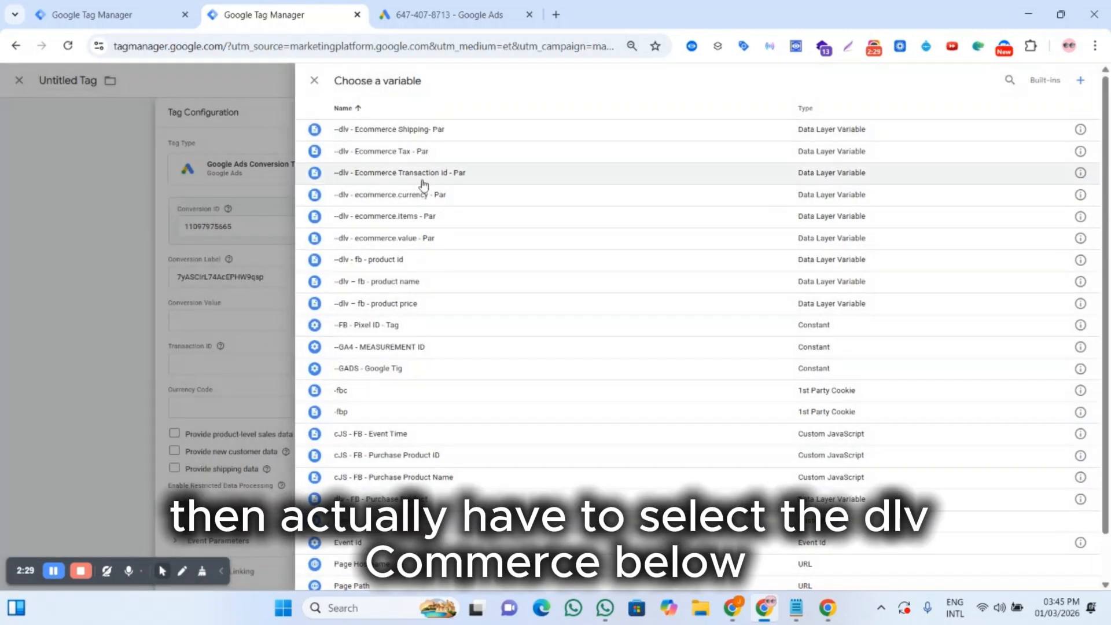
Step: Set Conversion Value to --dlv - ecommerce.value - Par and Transaction ID to --dlv - Ecommerce Transaction id - Par
{"action": "left_click", "coordinate": [405, 243]}
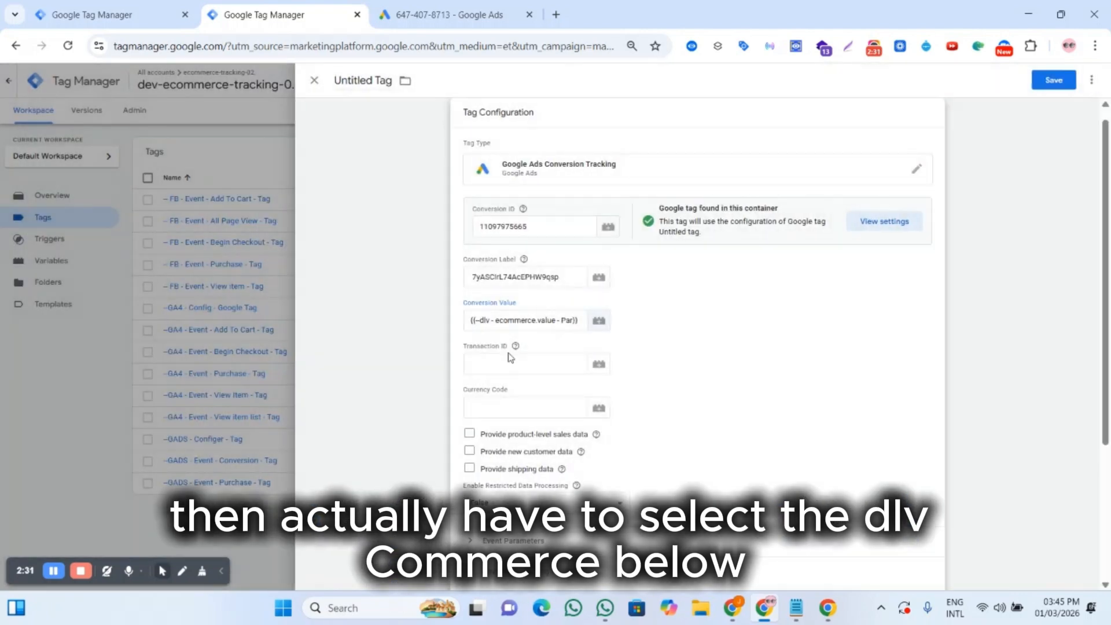
{"action": "left_click", "coordinate": [545, 370]}
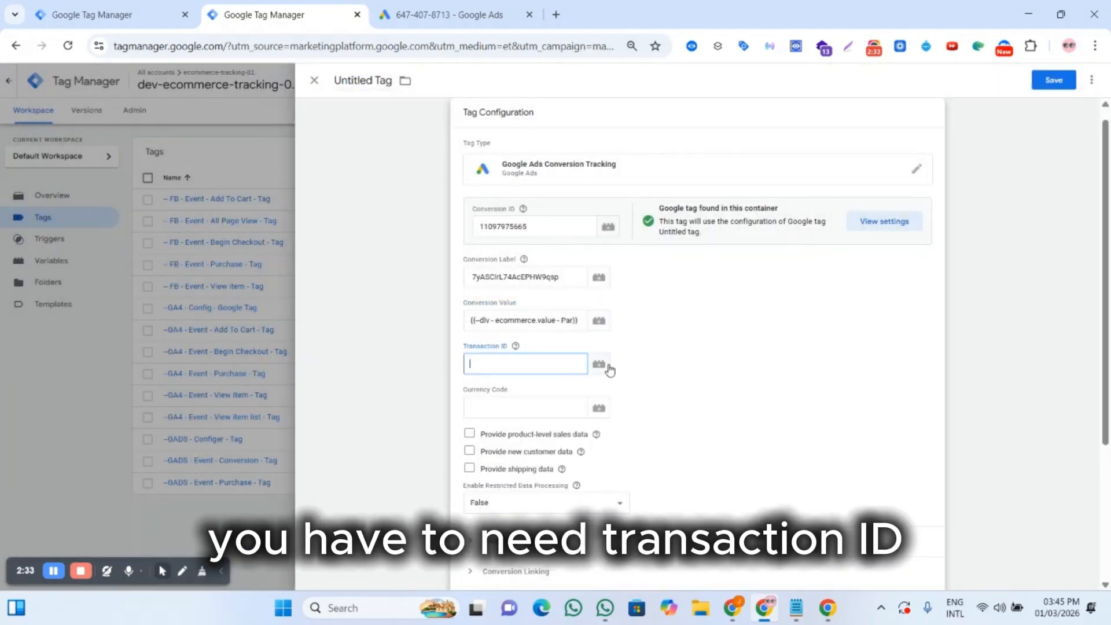
{"action": "left_click", "coordinate": [605, 366]}
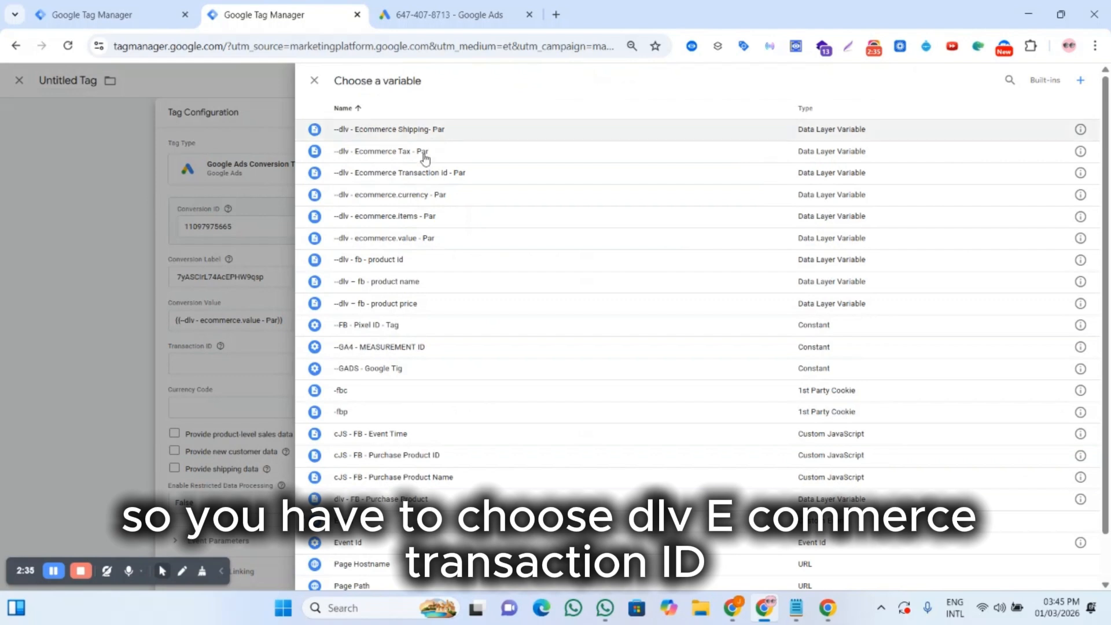
{"action": "left_click", "coordinate": [444, 176]}
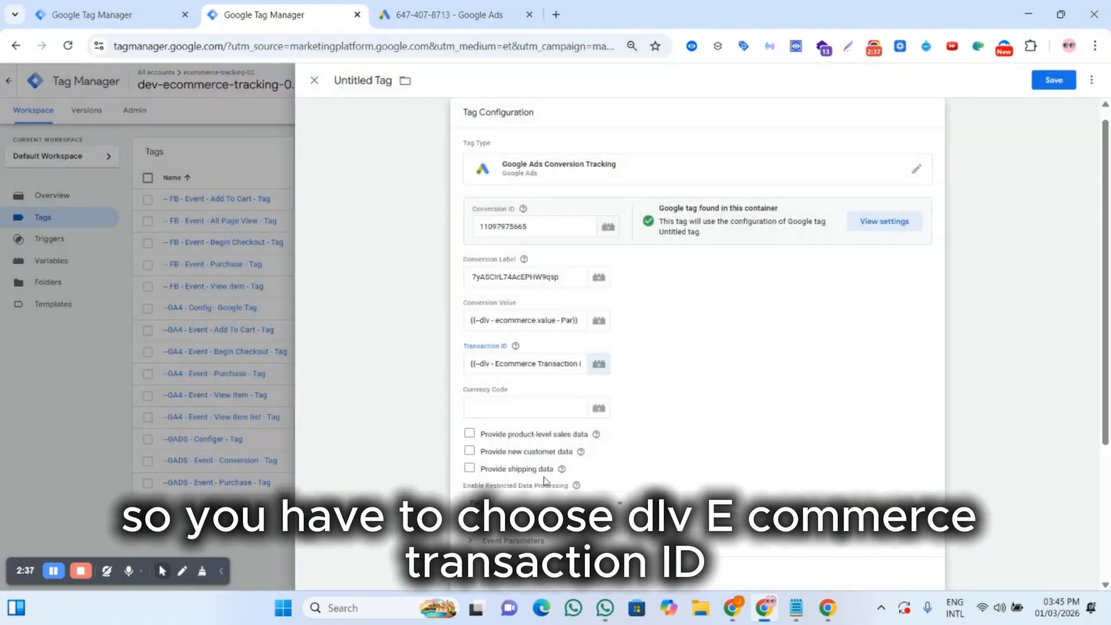
Step: Add the --purchase - Tigger custom event trigger as the tag's firing trigger
{"action": "scroll", "coordinate": [564, 457], "scroll_direction": "down", "scroll_amount": 3}
{"action": "left_click", "coordinate": [698, 492]}
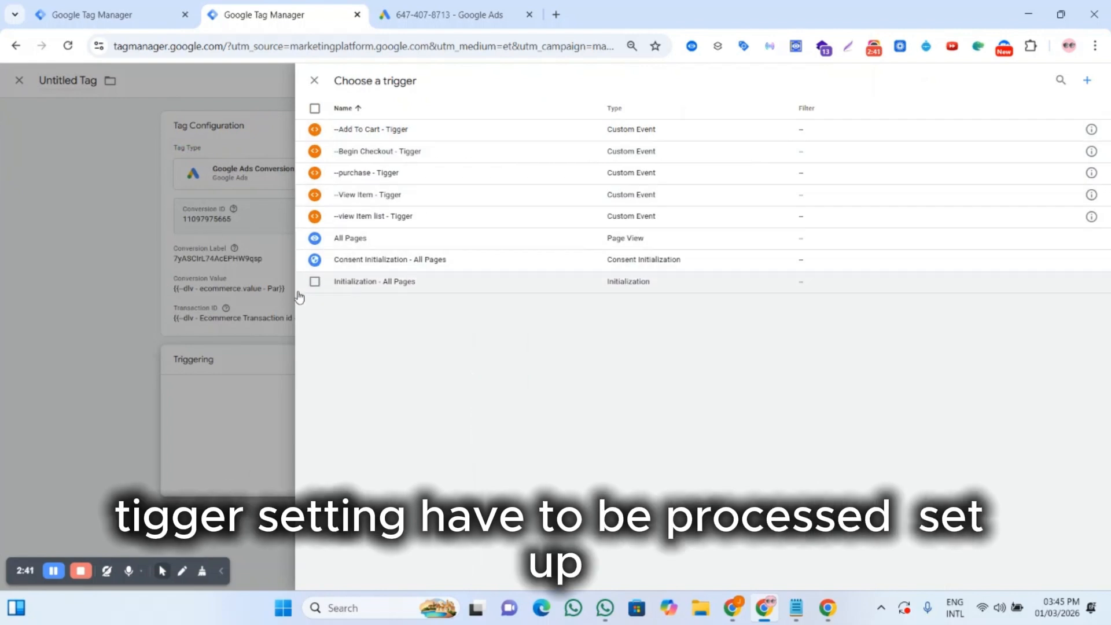
{"action": "left_click", "coordinate": [53, 572]}
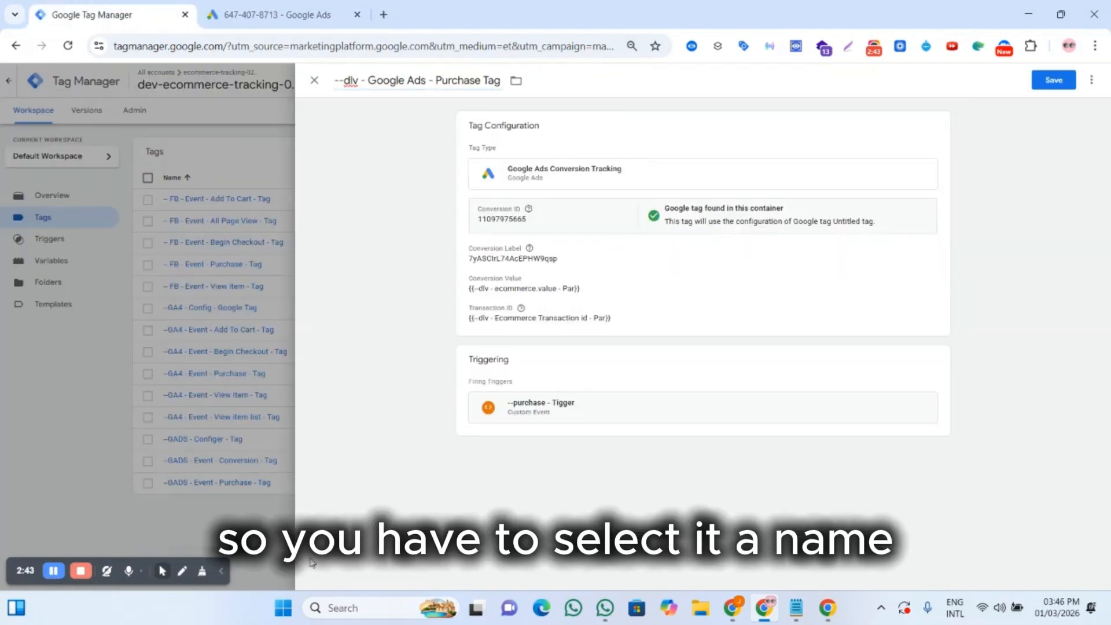
Step: Name the tag --dlv - Google Ads - Purchase Tag and save it
{"action": "left_click_drag", "start_coordinate": [336, 81], "coordinate": [502, 80]}
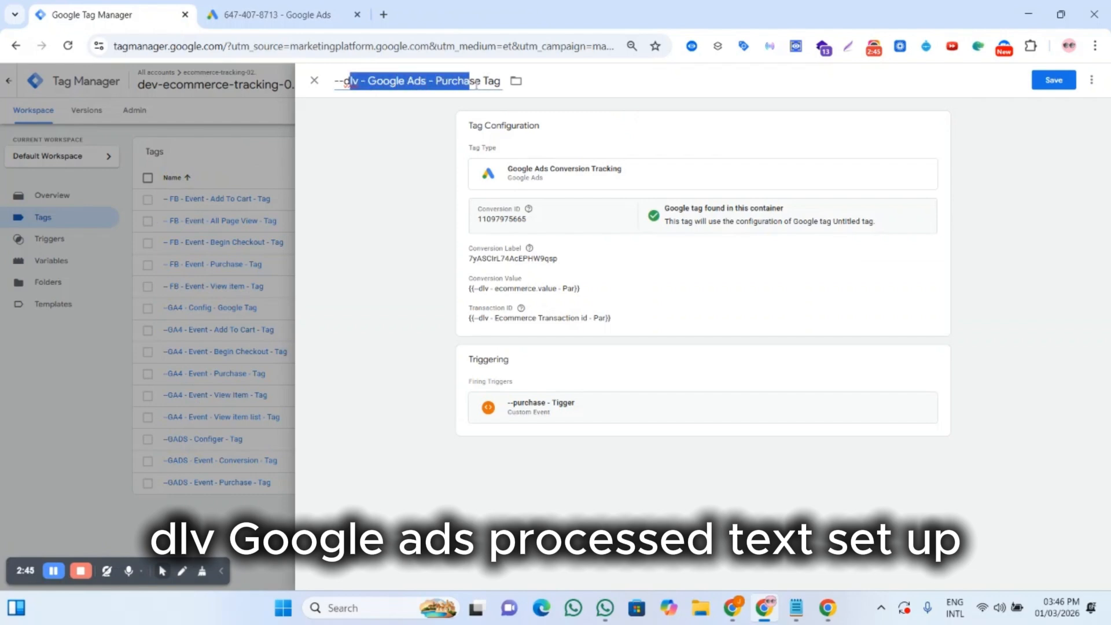
{"action": "left_click", "coordinate": [427, 81]}
{"action": "left_click", "coordinate": [1054, 80]}
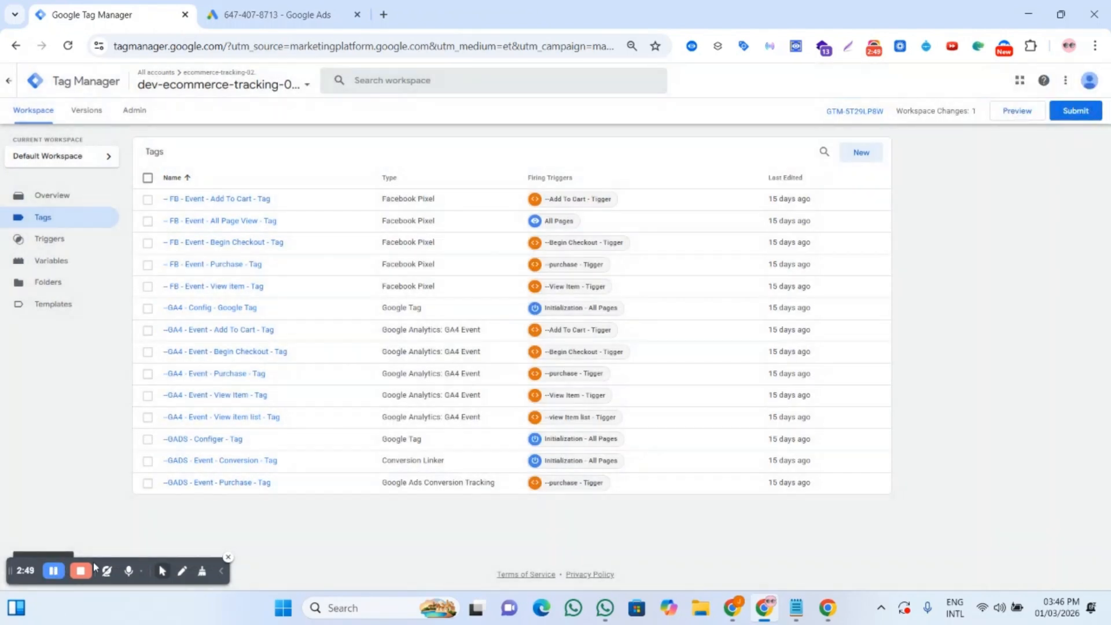
Step: Submit and publish the workspace changes as a new live container version
{"action": "left_click", "coordinate": [1076, 111]}
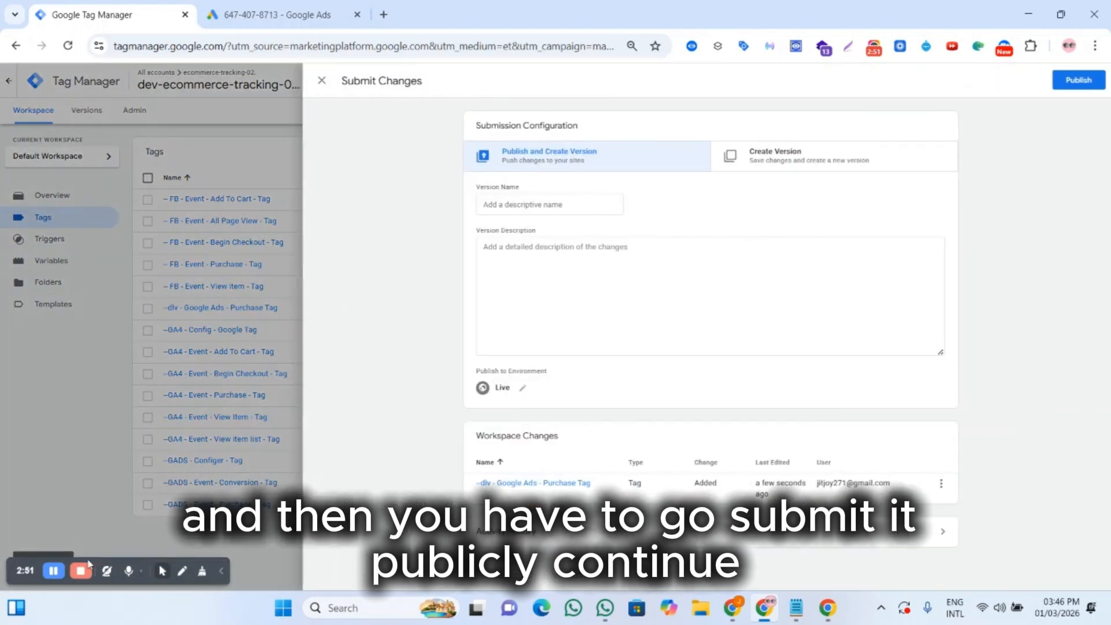
{"action": "left_click", "coordinate": [1072, 80]}
{"action": "left_click", "coordinate": [688, 399]}
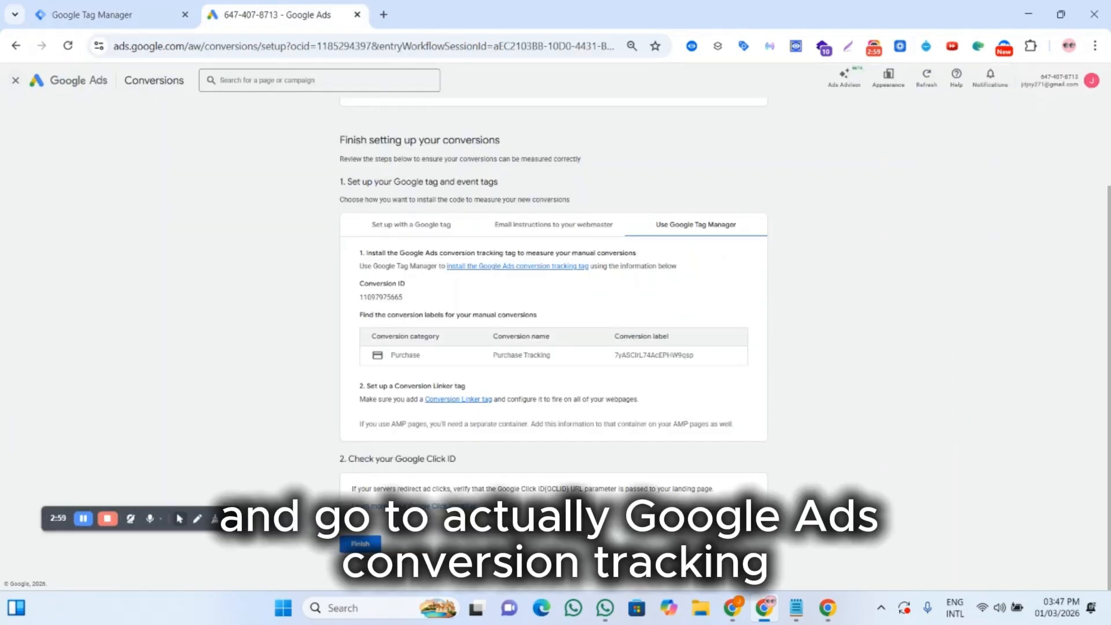
Step: Finish the conversion setup in Google Ads and open the Purchase Tracking conversion action's details
{"action": "left_click", "coordinate": [360, 543]}
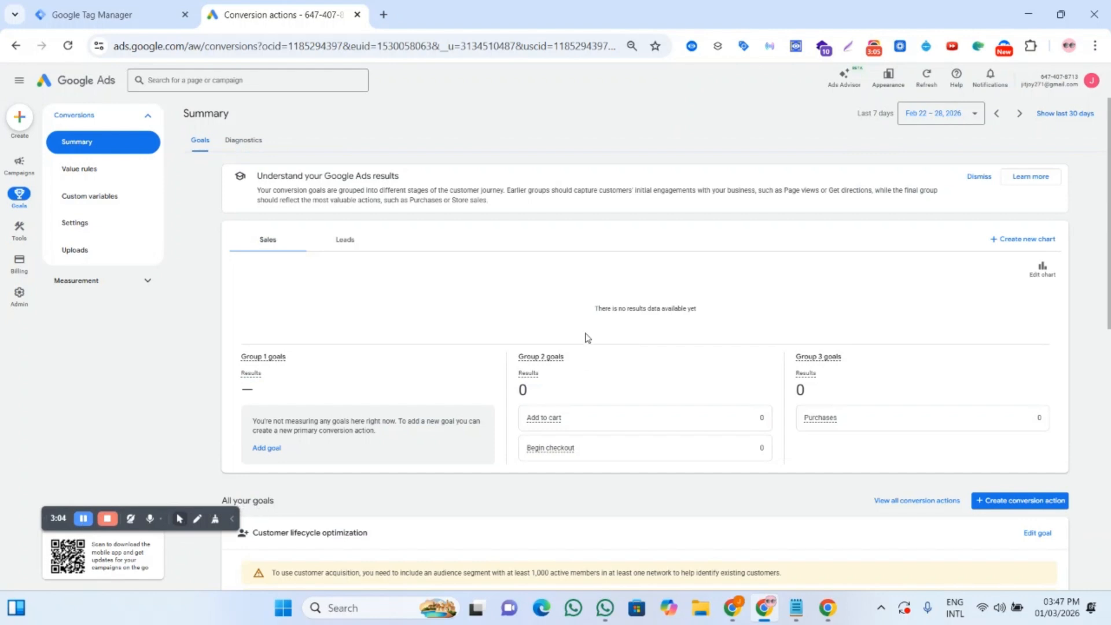
{"action": "scroll", "coordinate": [588, 338], "scroll_direction": "down", "scroll_amount": 10}
{"action": "scroll", "coordinate": [405, 377], "scroll_direction": "up", "scroll_amount": 5}
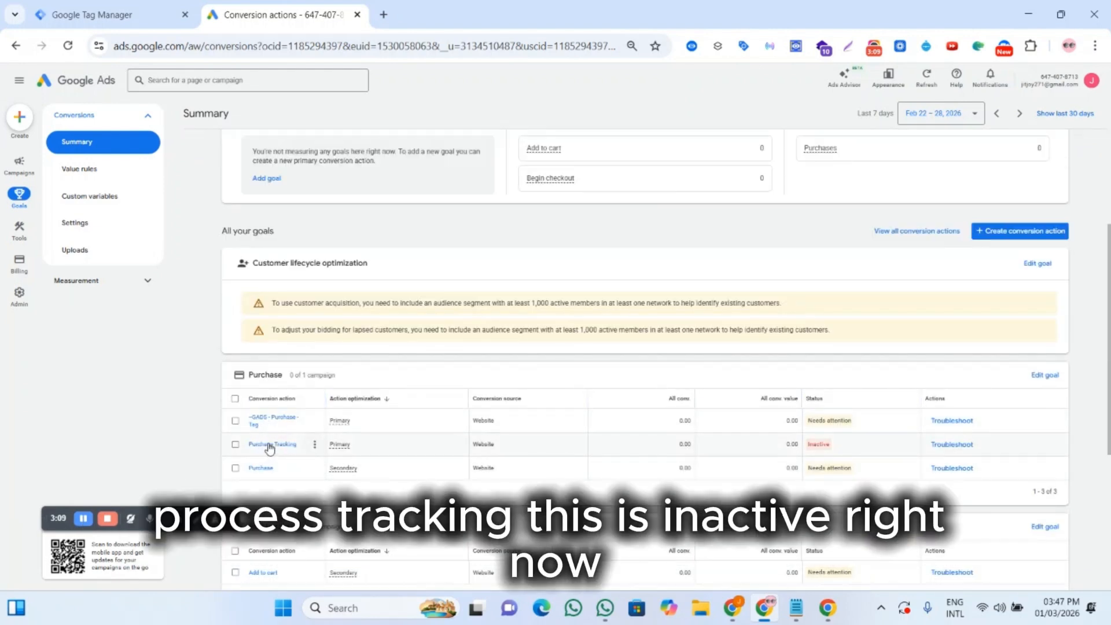
{"action": "left_click", "coordinate": [269, 445]}
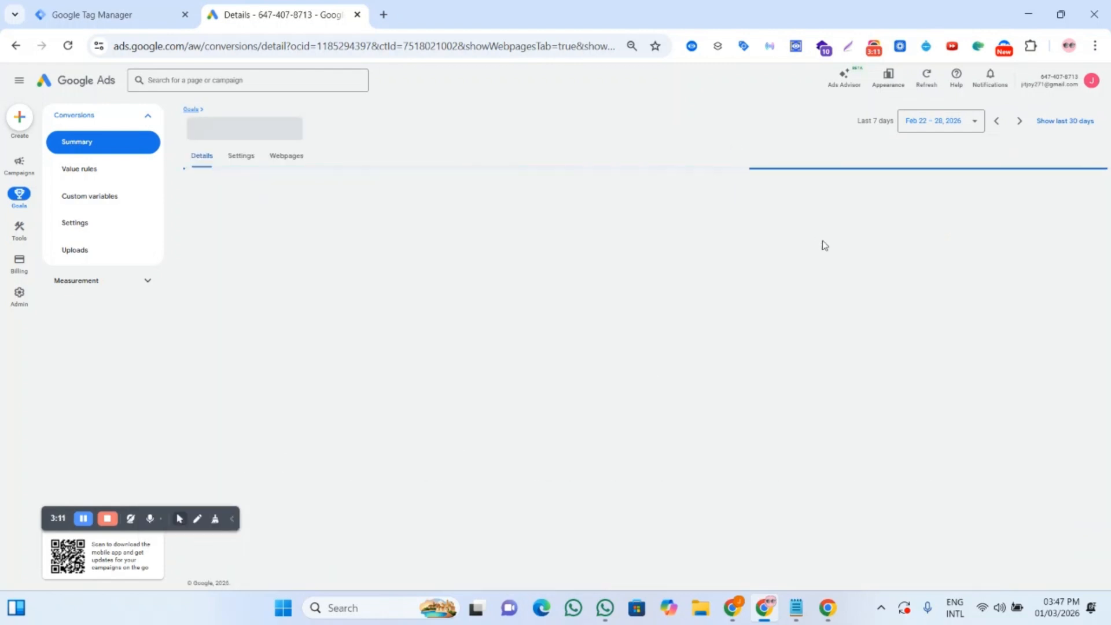
{"action": "scroll", "coordinate": [735, 366], "scroll_direction": "down", "scroll_amount": 1}
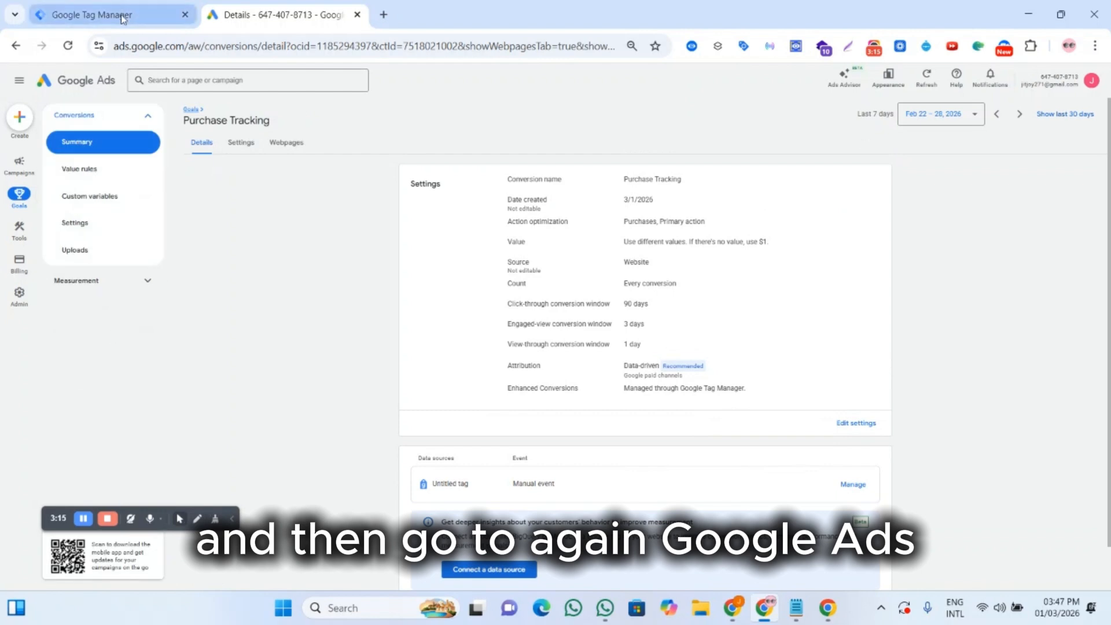
Step: Return to the Tag Manager workspace and start Preview mode connected to the store website
{"action": "left_click", "coordinate": [92, 14]}
{"action": "left_click", "coordinate": [314, 80]}
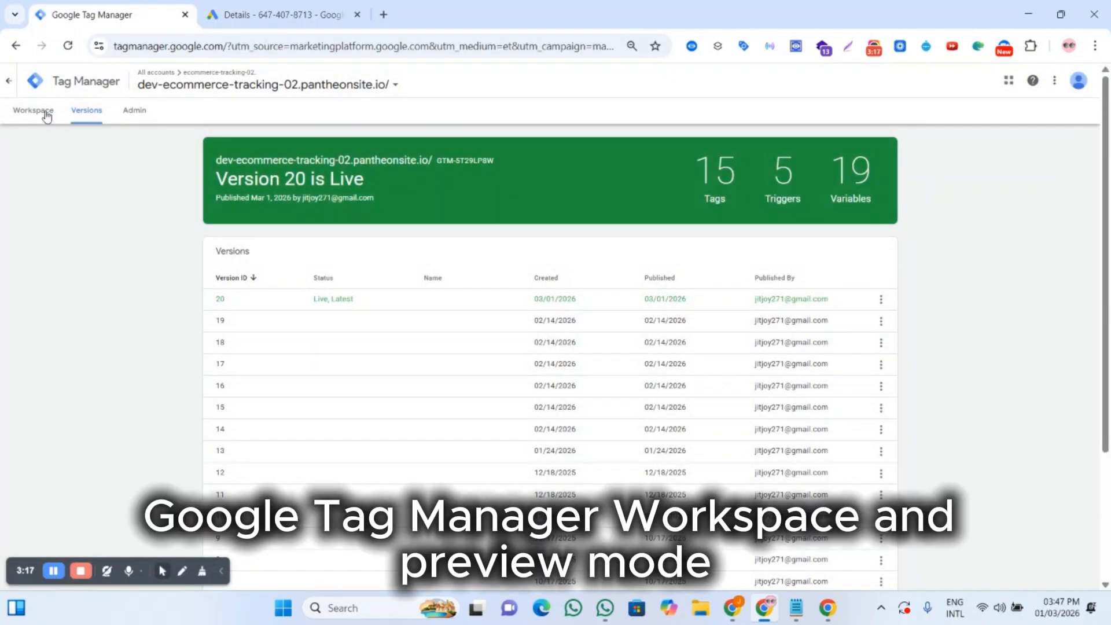
{"action": "left_click", "coordinate": [41, 112]}
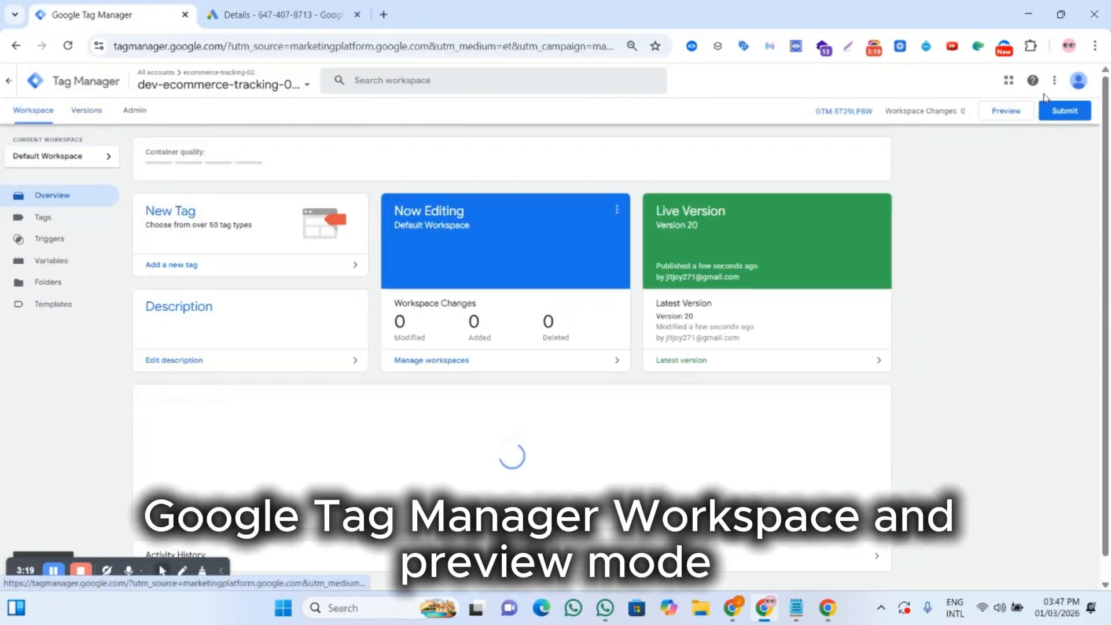
{"action": "left_click", "coordinate": [1006, 111]}
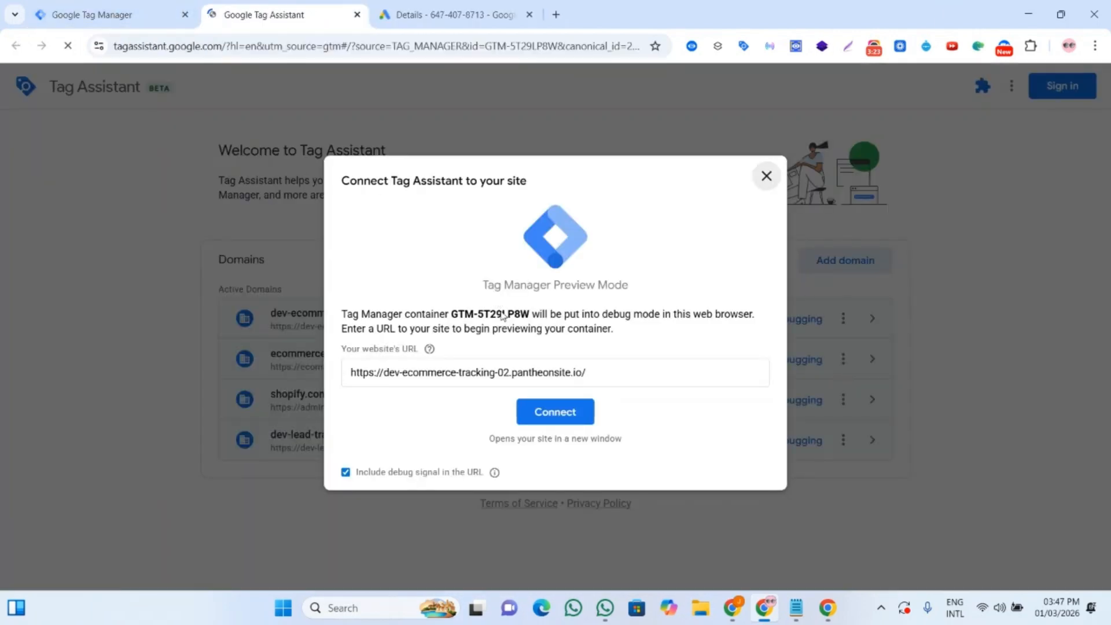
{"action": "left_click", "coordinate": [553, 413]}
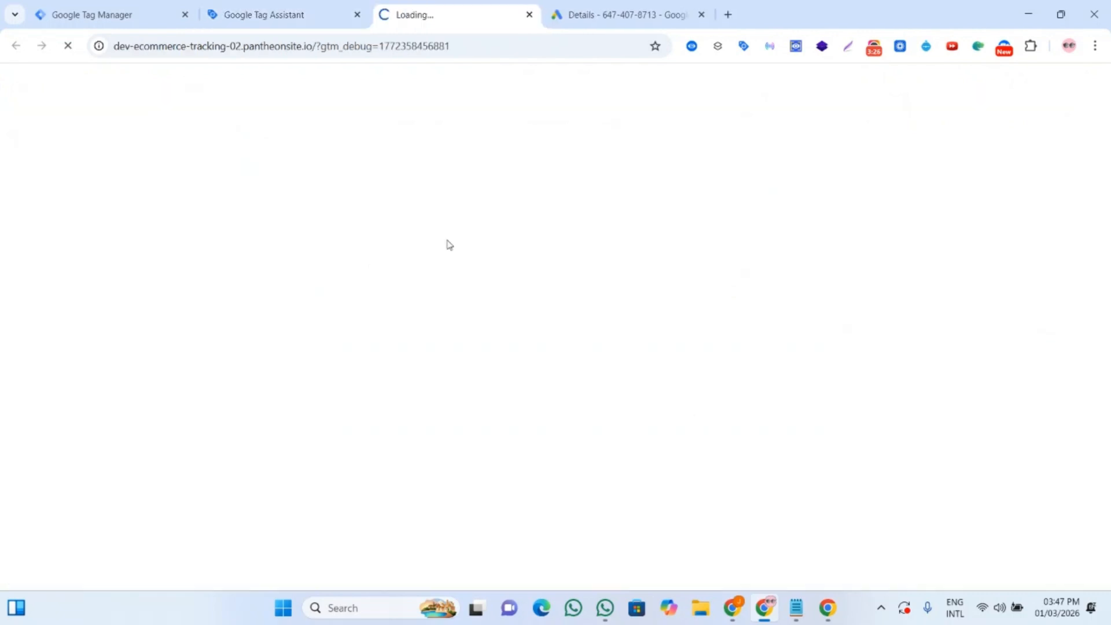
Step: In Tag Assistant, open the purchase event's --dlv - Google Ads - Purchase Tag details and show all properties
{"action": "left_click", "coordinate": [315, 12]}
{"action": "left_click", "coordinate": [72, 569]}
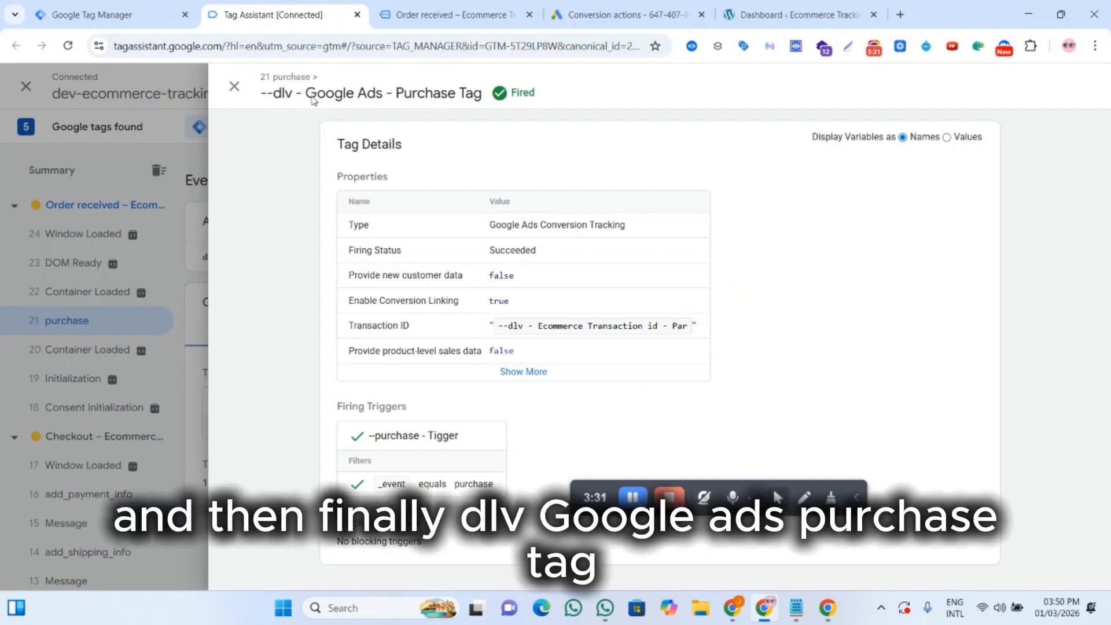
{"action": "left_click_drag", "start_coordinate": [269, 94], "coordinate": [565, 103]}
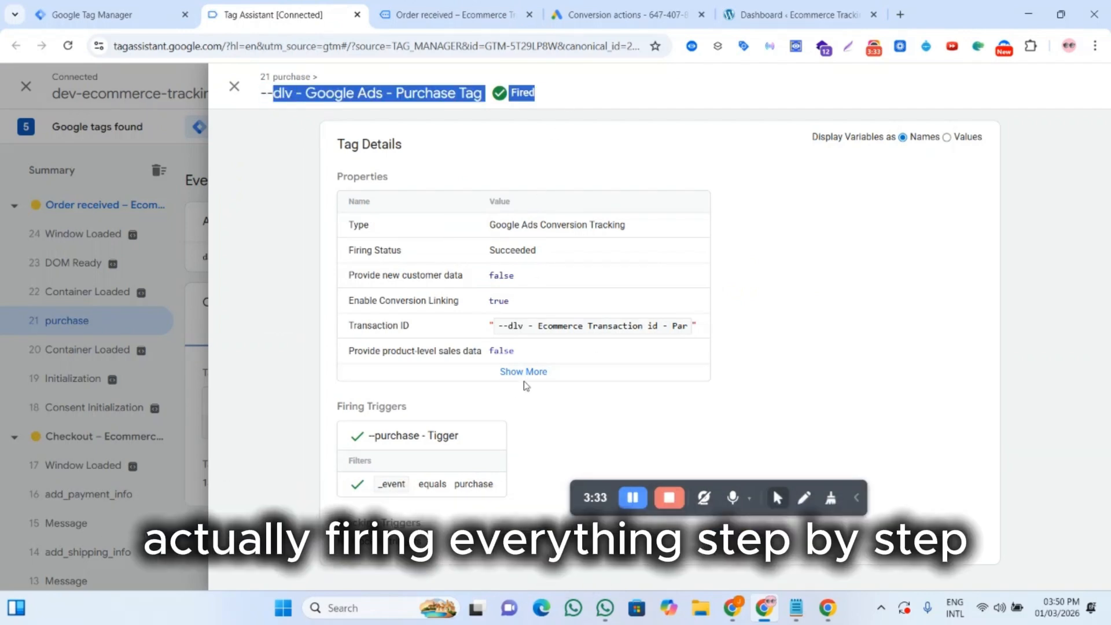
{"action": "left_click", "coordinate": [523, 374]}
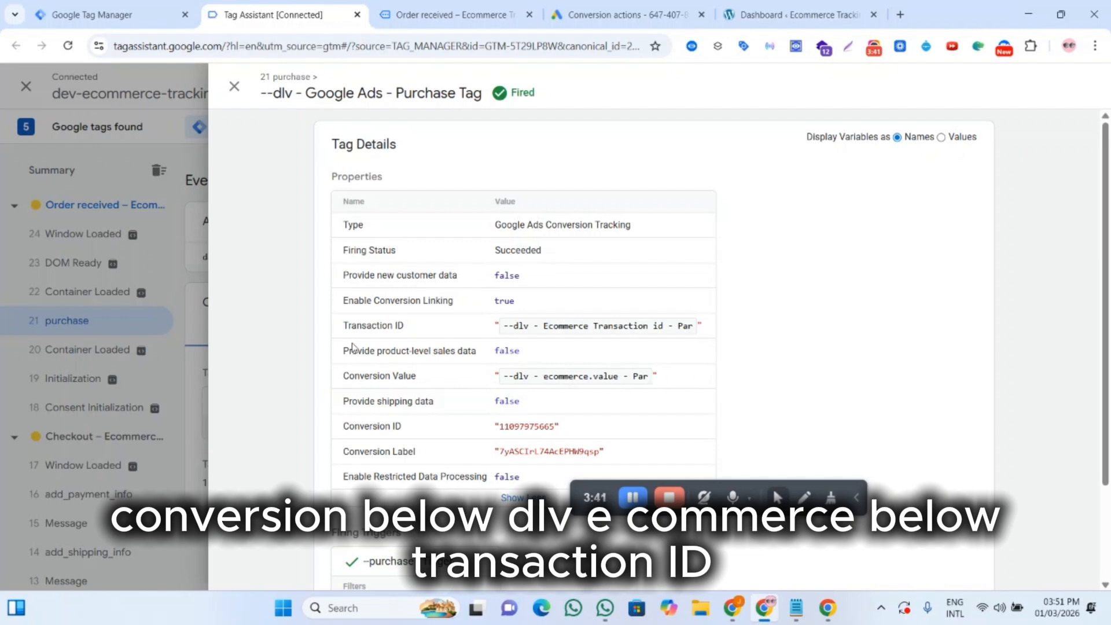
Step: Review the order confirmation page and the Purchase conversion actions' statuses in Google Ads
{"action": "left_click", "coordinate": [451, 15]}
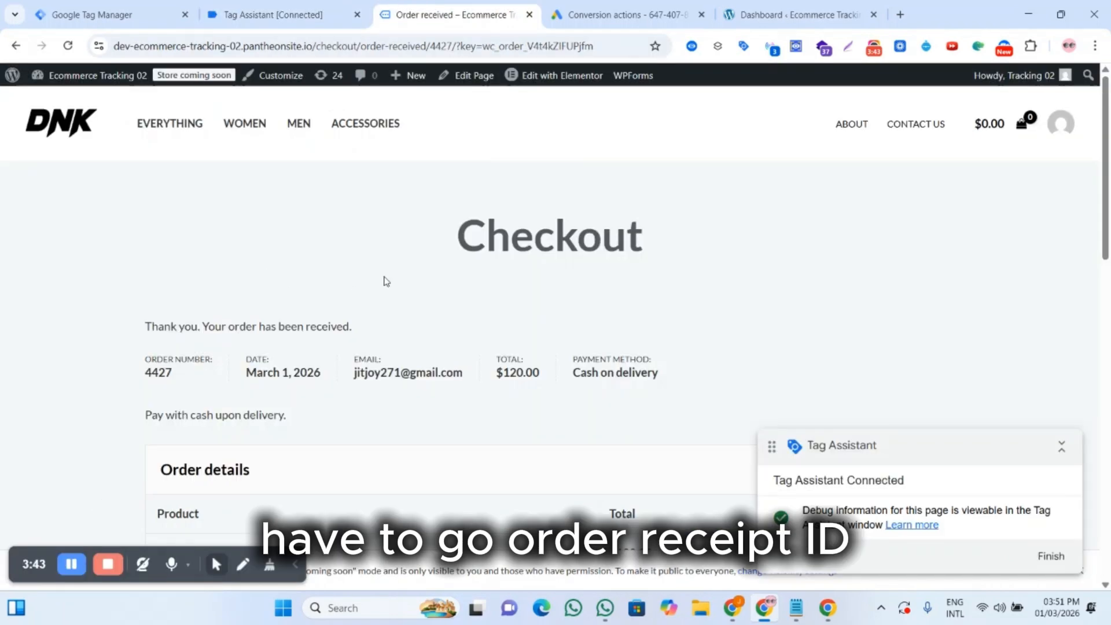
{"action": "left_click", "coordinate": [619, 15]}
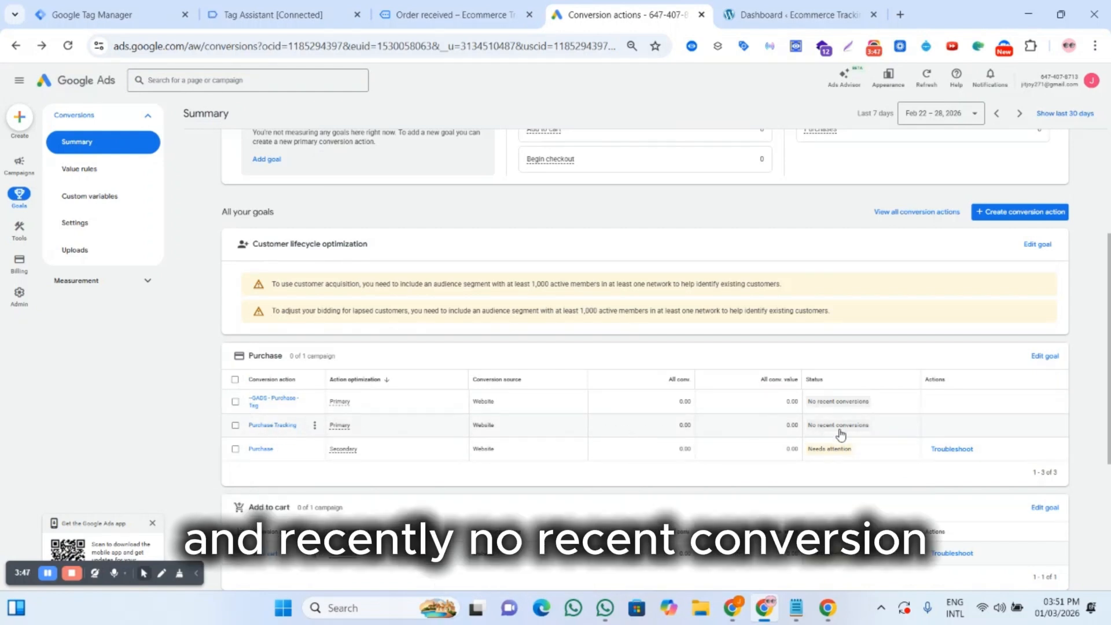
{"action": "mouse_move", "coordinate": [842, 434]}
{"action": "left_click", "coordinate": [272, 14]}
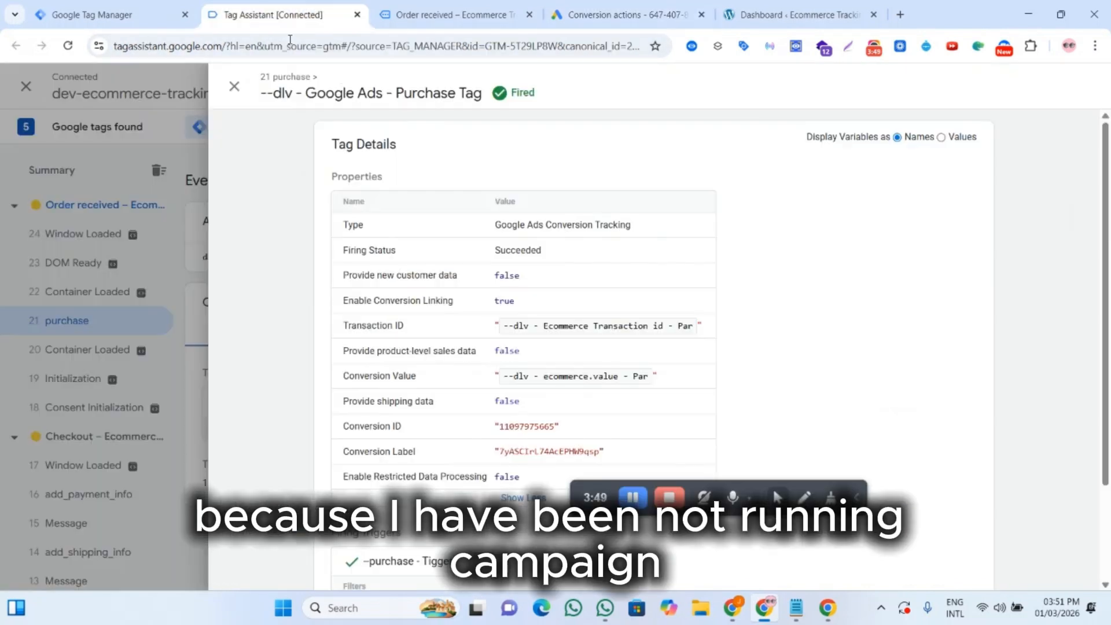